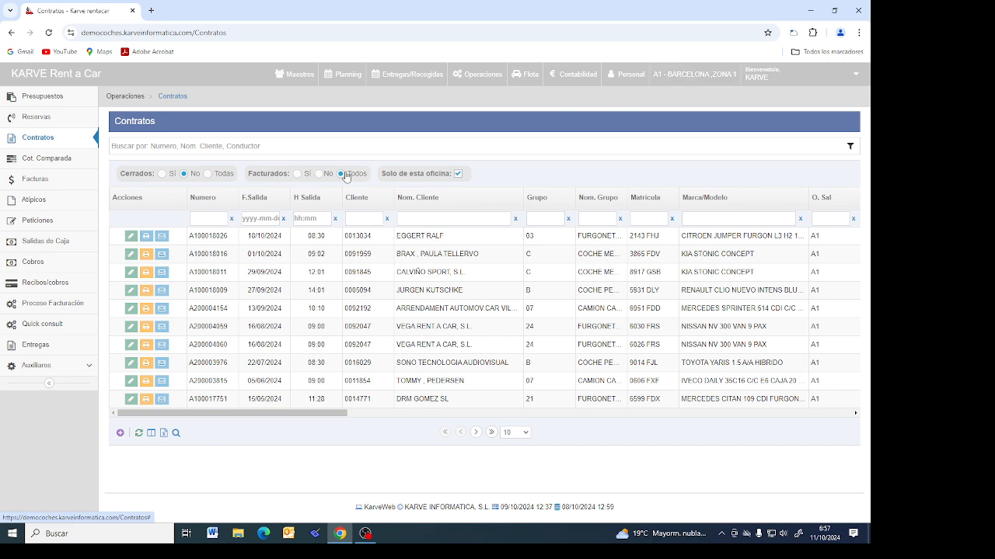
Review the advanced contract search filters, and try the Cerrados filter with Sí before returning it to No.
click(847, 147)
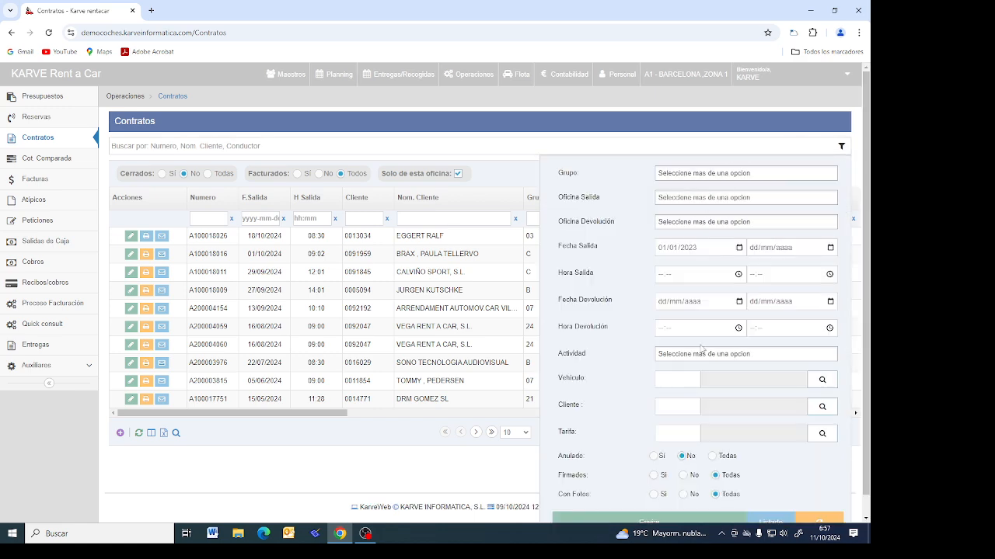
scroll(703, 353, down, 1)
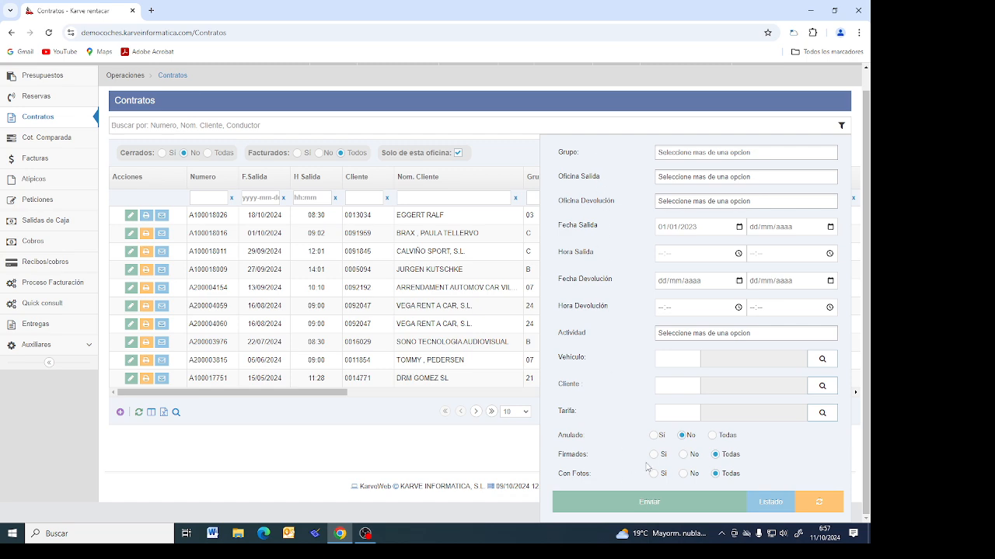
click(842, 126)
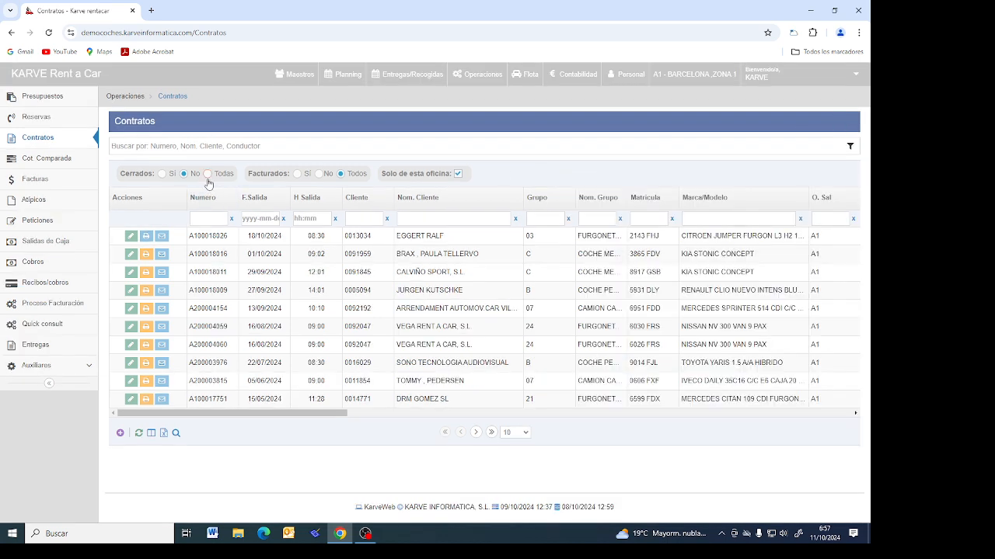
click(164, 175)
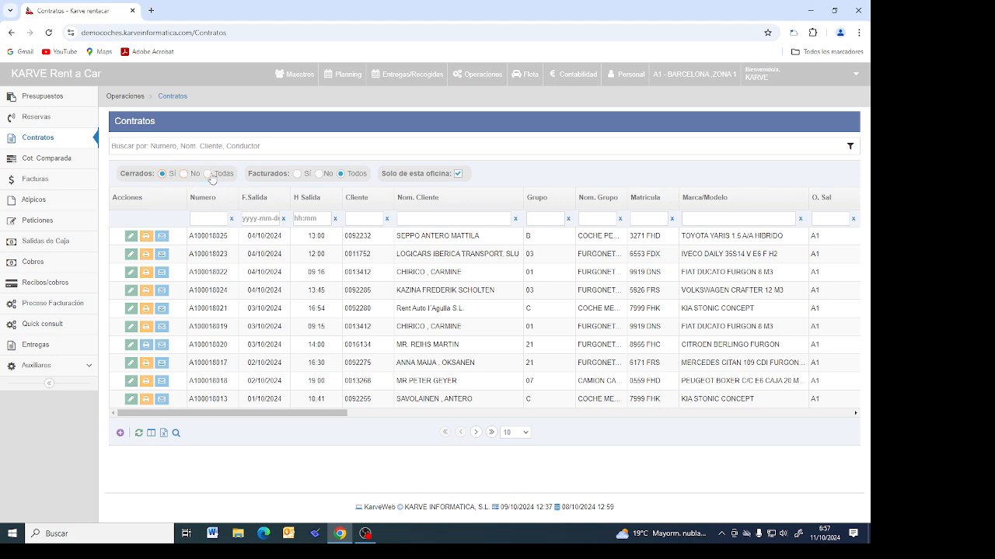
click(184, 174)
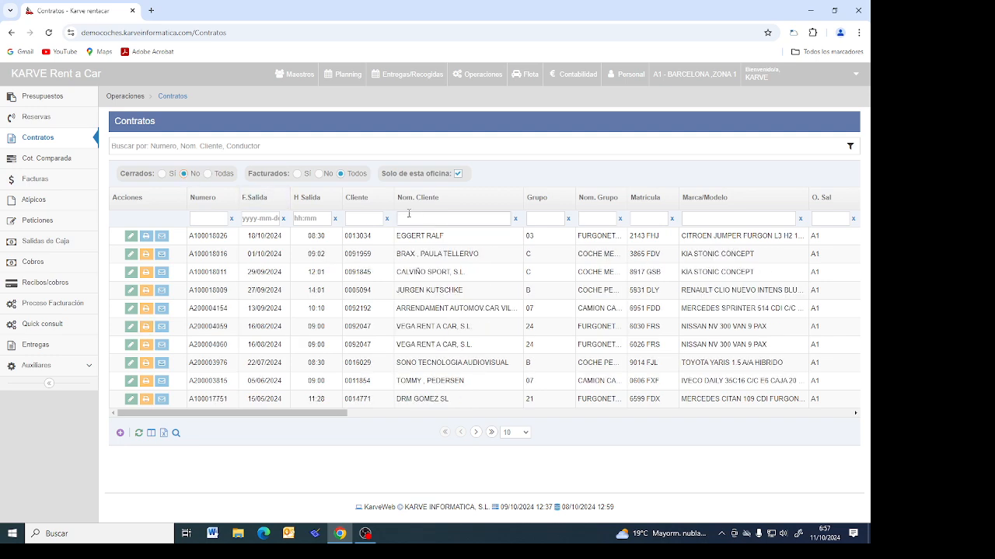
Look through the contract list's settings for column visibility, width and sort order without changing them.
drag(341, 412, 230, 431)
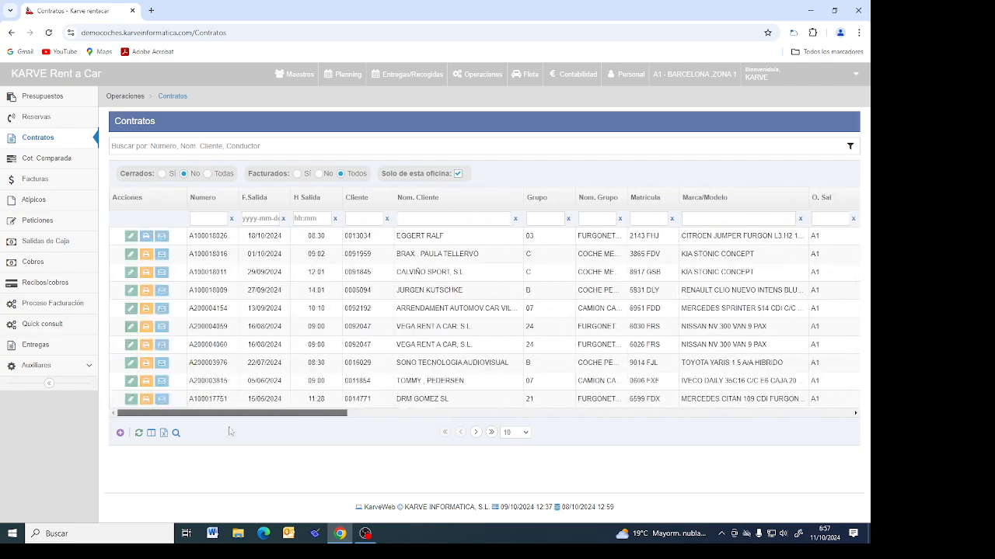
click(152, 433)
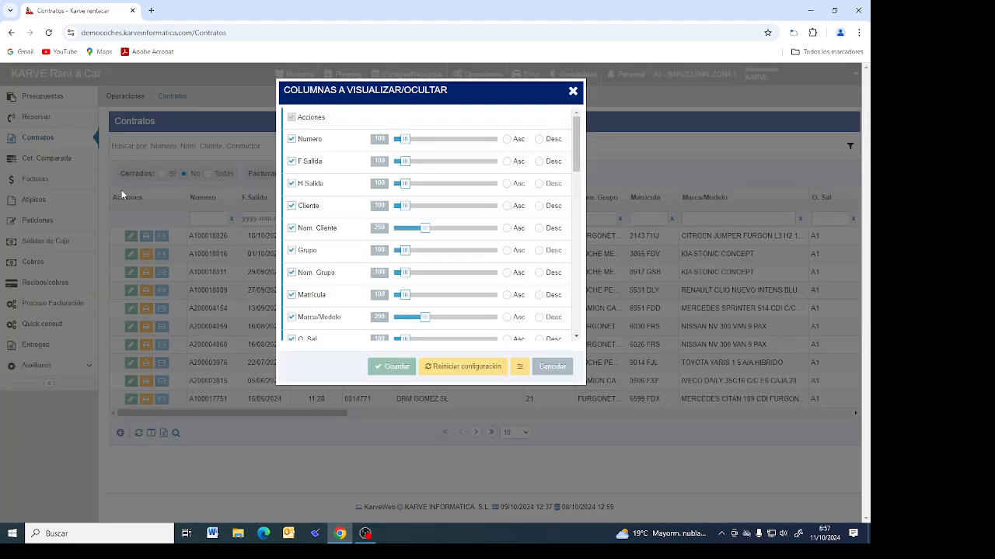
scroll(366, 210, down, 10)
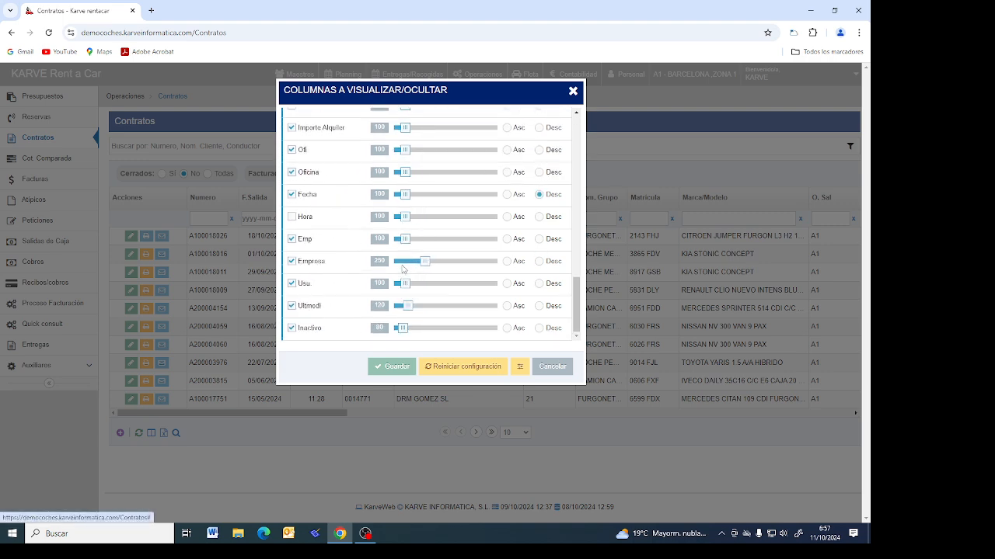
click(572, 91)
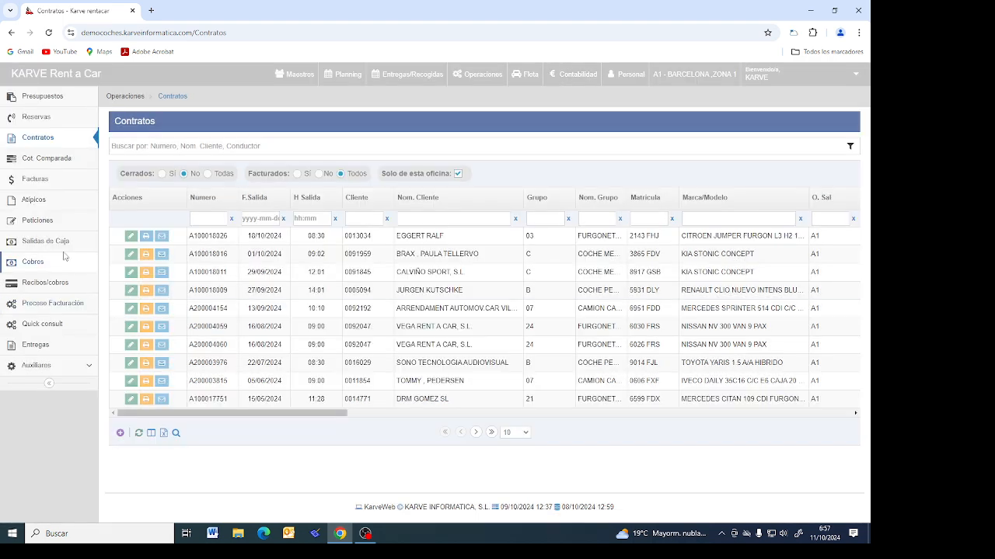
Examine the reservation lookup of a blank new contract with +Contratos on and off, and close the contract without saving.
click(120, 434)
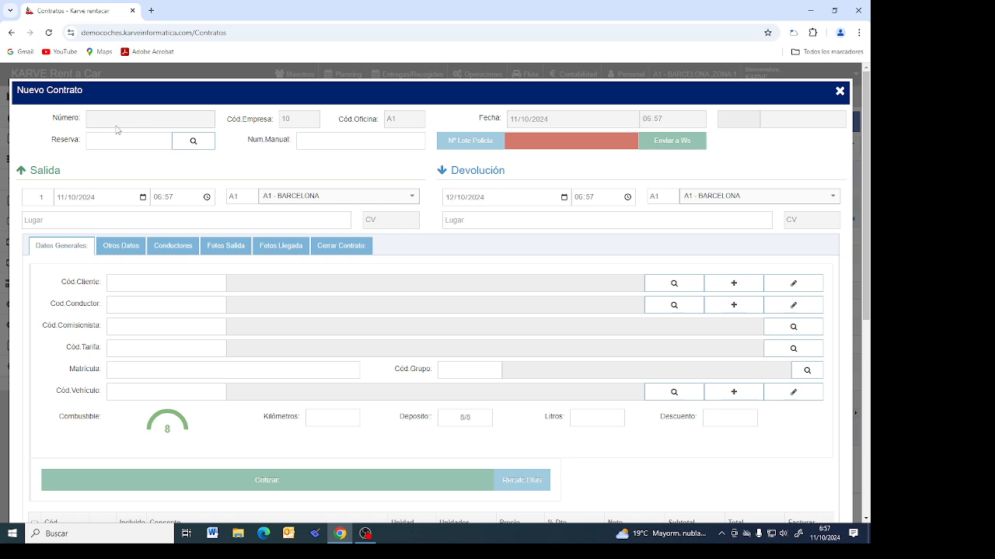
click(194, 144)
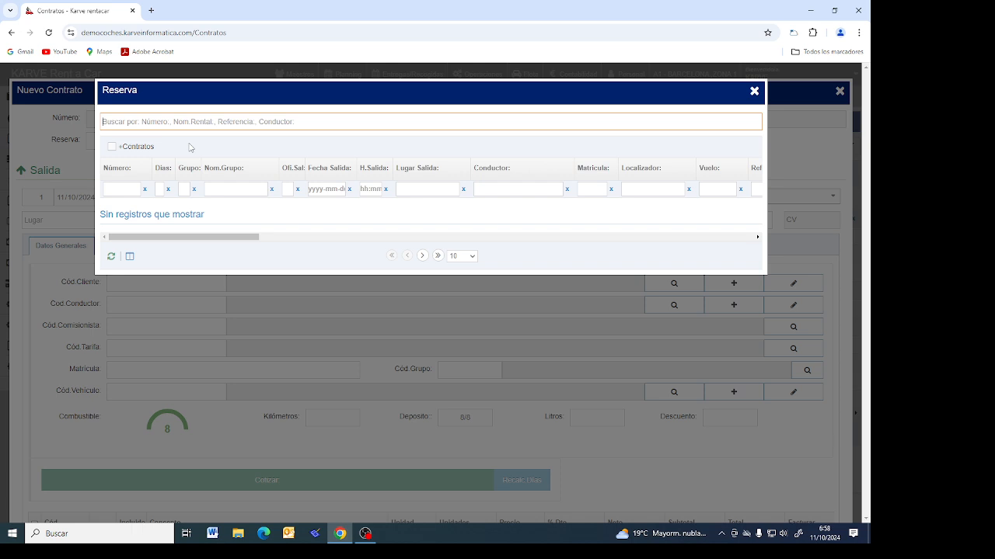
click(112, 147)
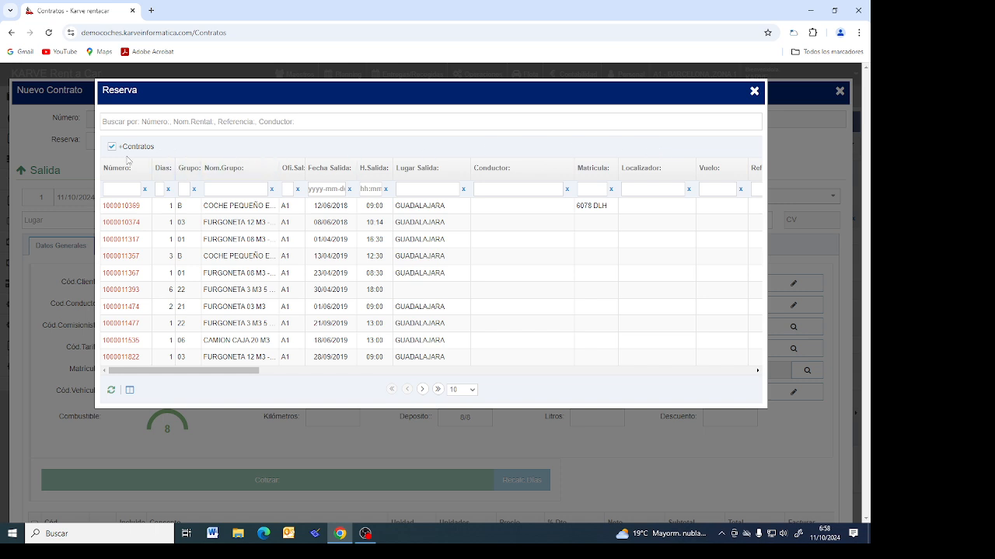
click(113, 148)
drag(752, 90, 754, 93)
click(754, 94)
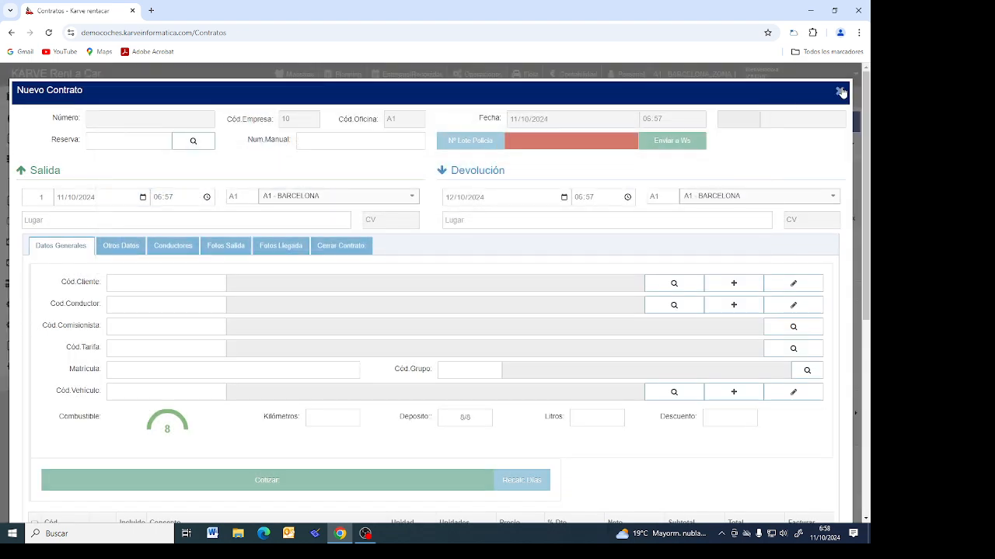
click(839, 91)
Open the FURGONETA 16 M3 reservation departing 10/10/2024 from the reservations list and go to its contract creation section.
click(34, 118)
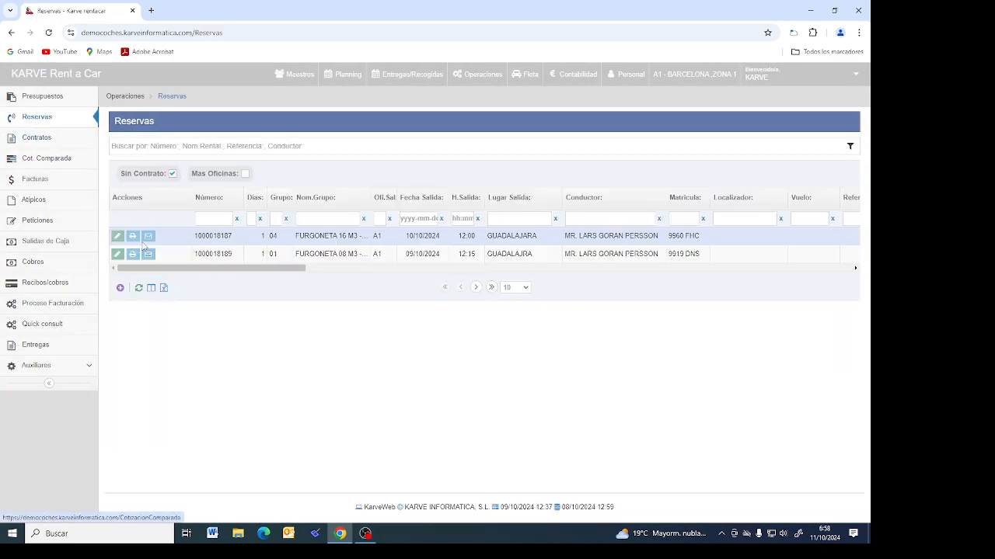
click(117, 237)
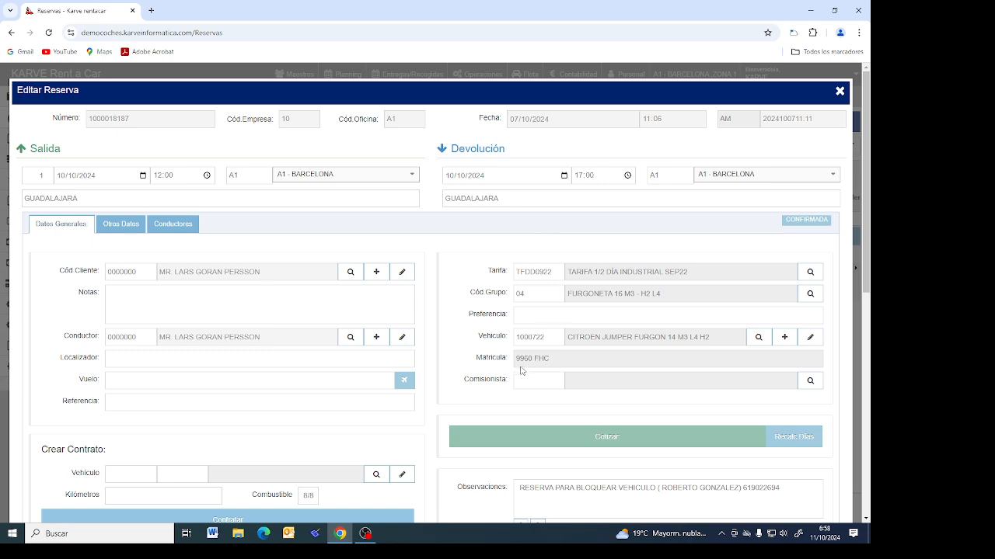
scroll(560, 366, down, 1)
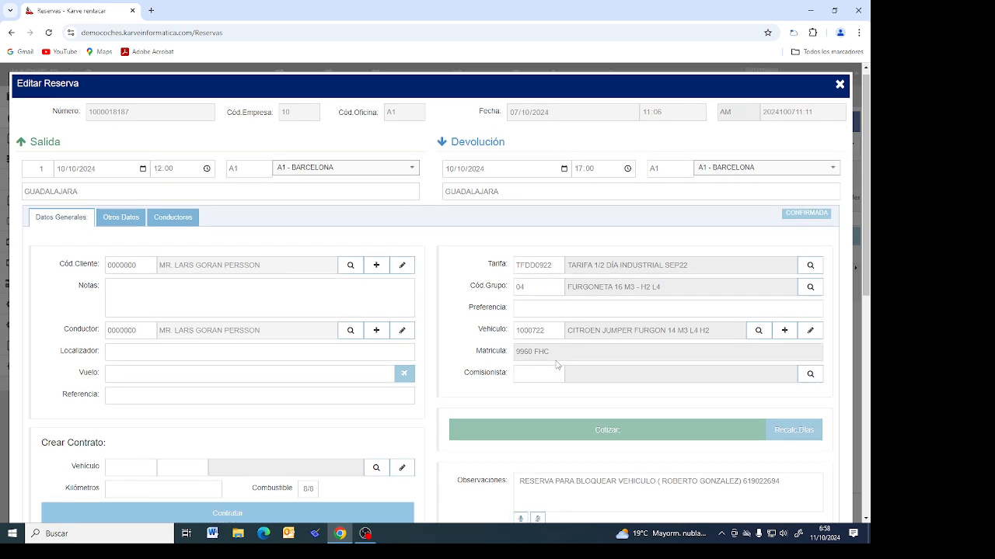
scroll(490, 397, down, 2)
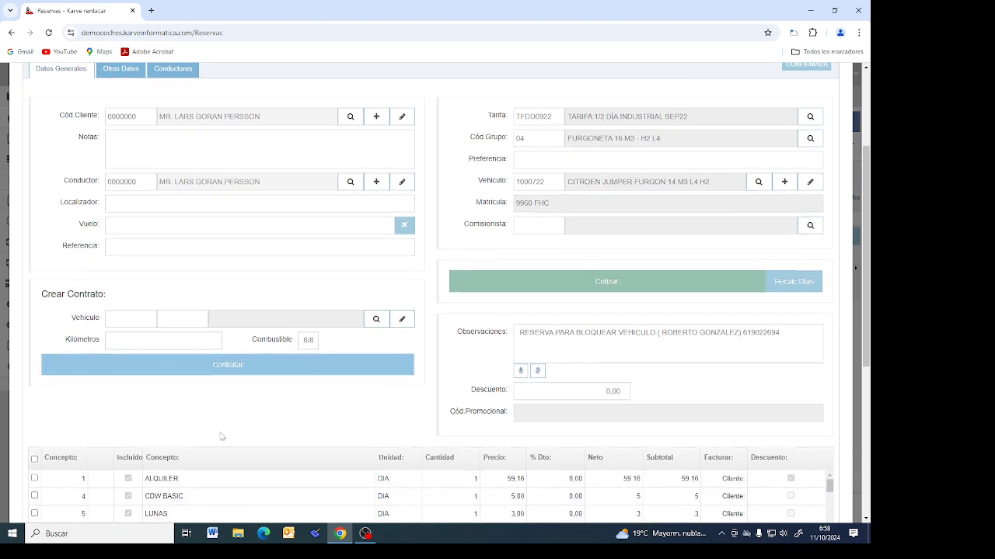
click(380, 319)
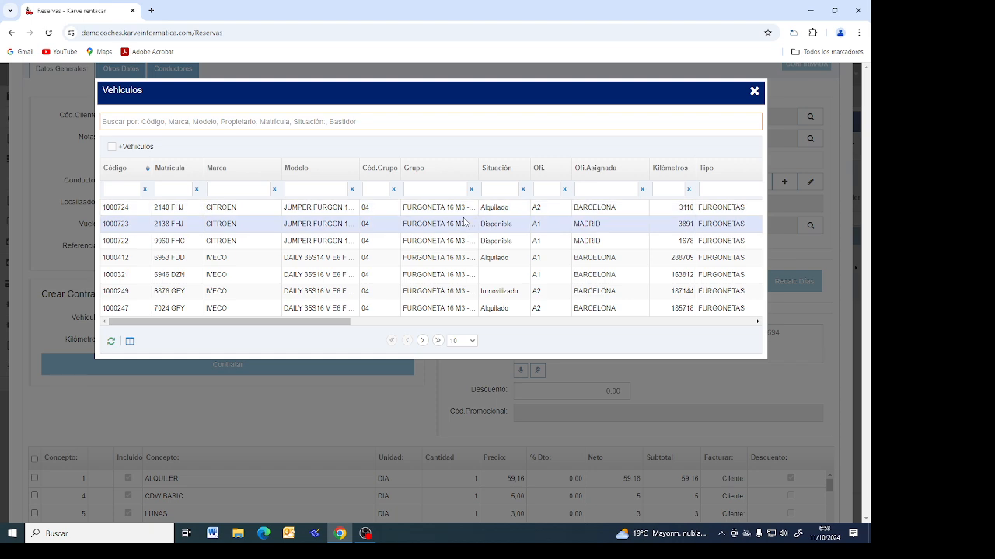
click(464, 223)
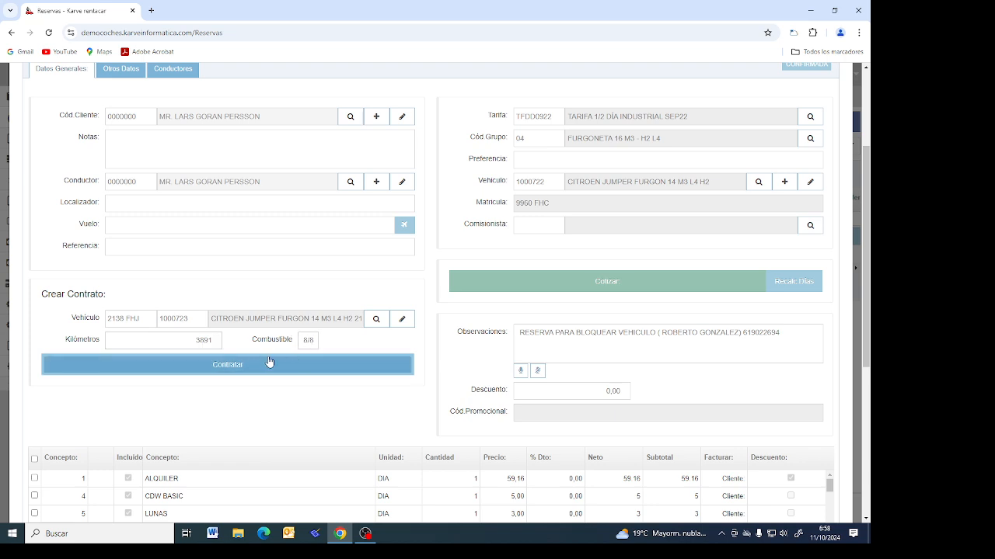
click(232, 366)
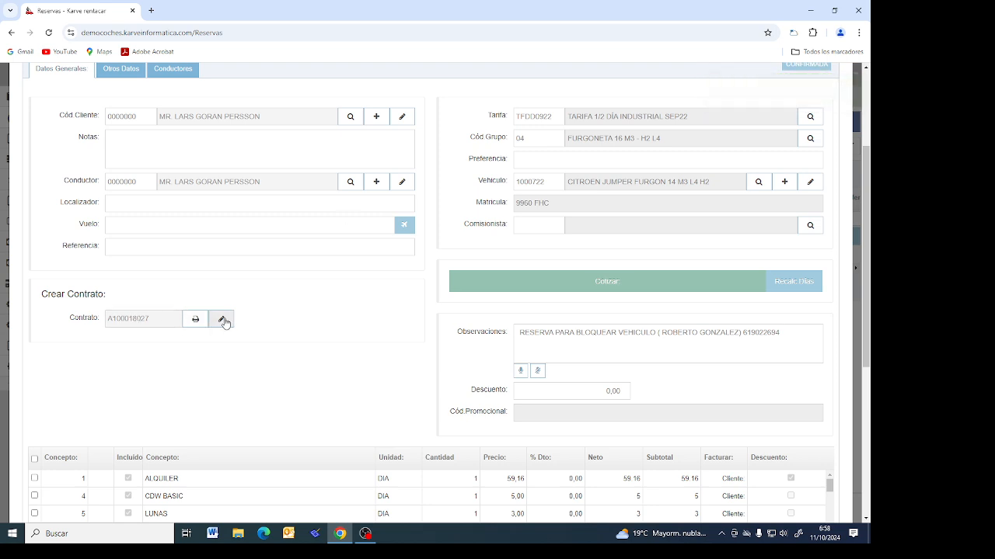
Close the reservation and return to the contracts list.
scroll(223, 322, up, 2)
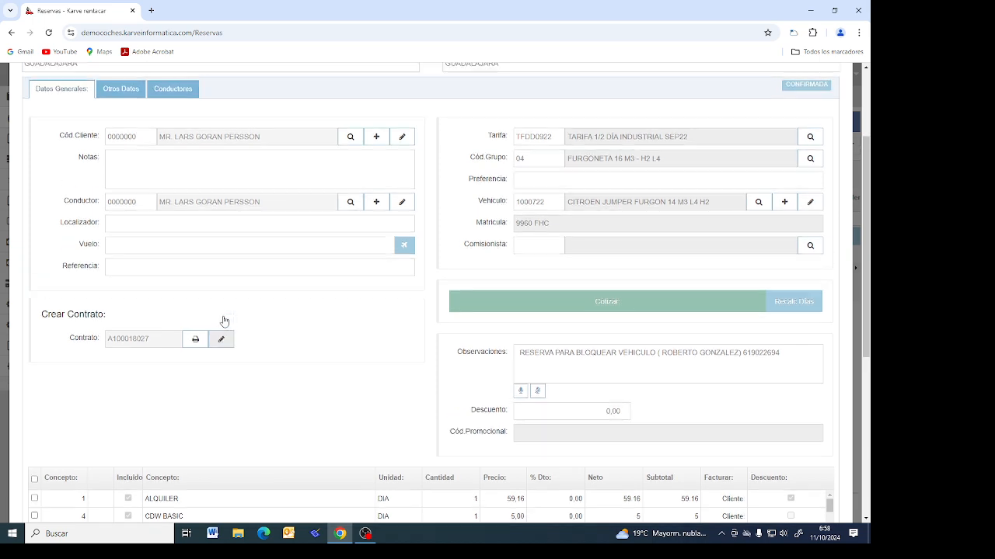
click(840, 92)
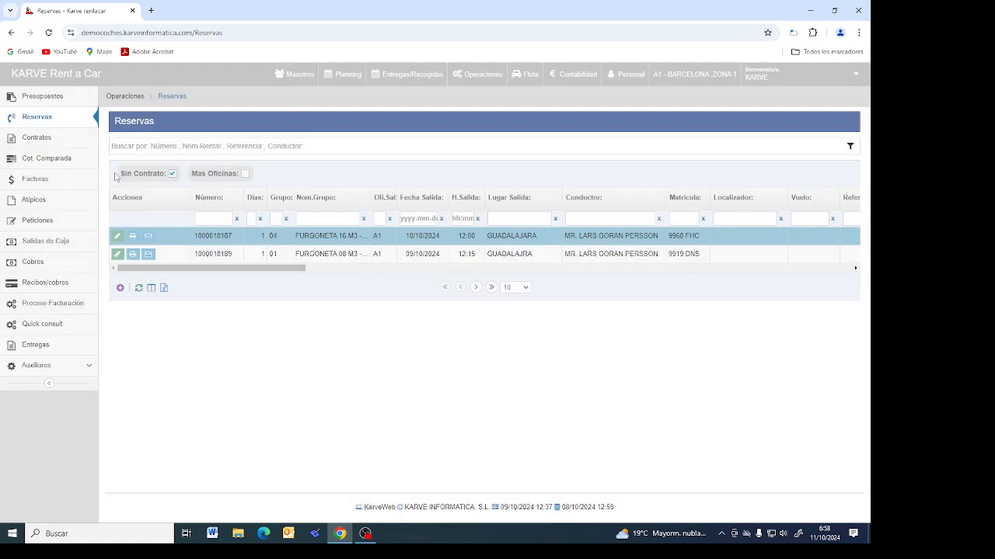
click(37, 138)
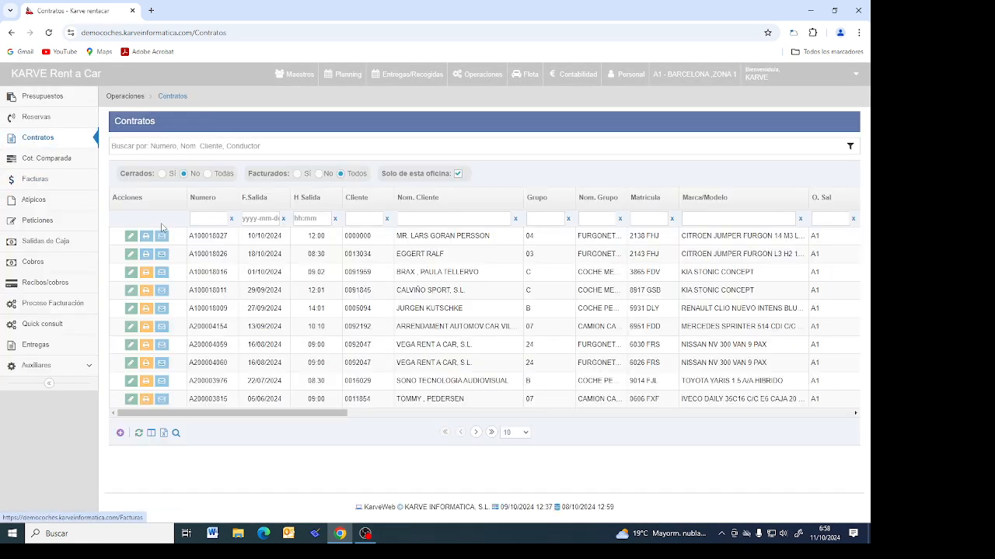
Start a new contract and set its return date to 20/10/2024.
click(120, 433)
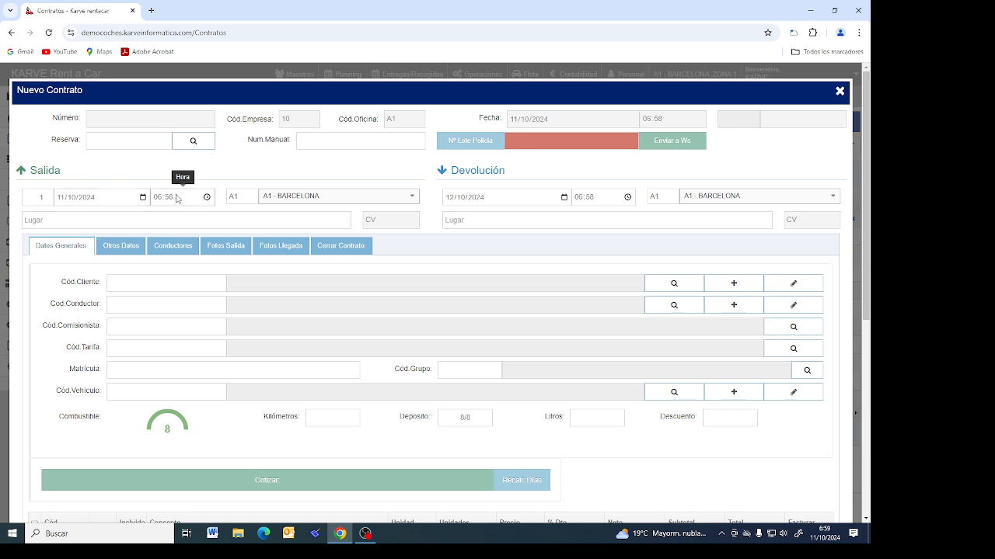
click(449, 200)
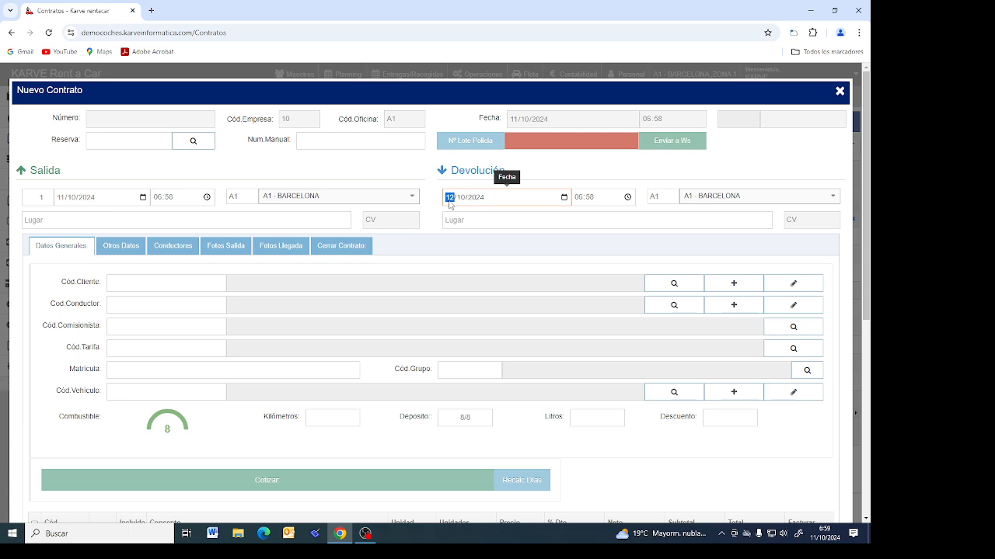
text(20)
click(537, 220)
Set the rental duration to 11 days and check the available return offices, keeping A1 - BARCELONA.
click(32, 198)
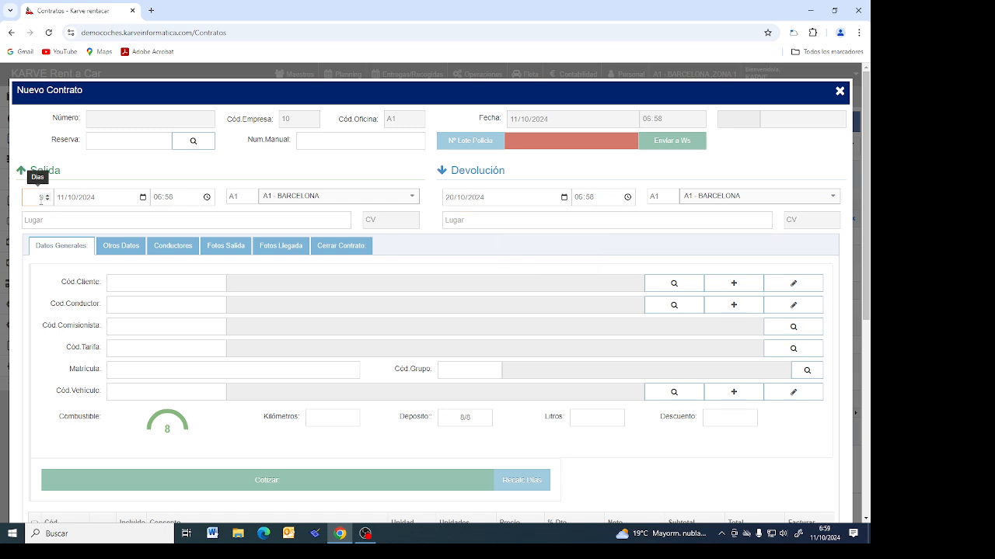
key(BackSpace)
text(11)
click(698, 199)
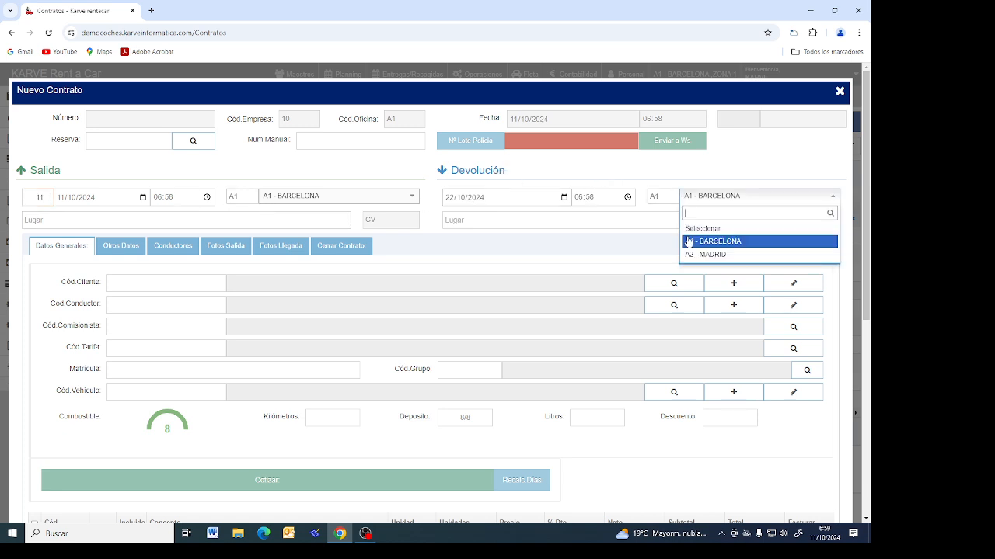
click(699, 199)
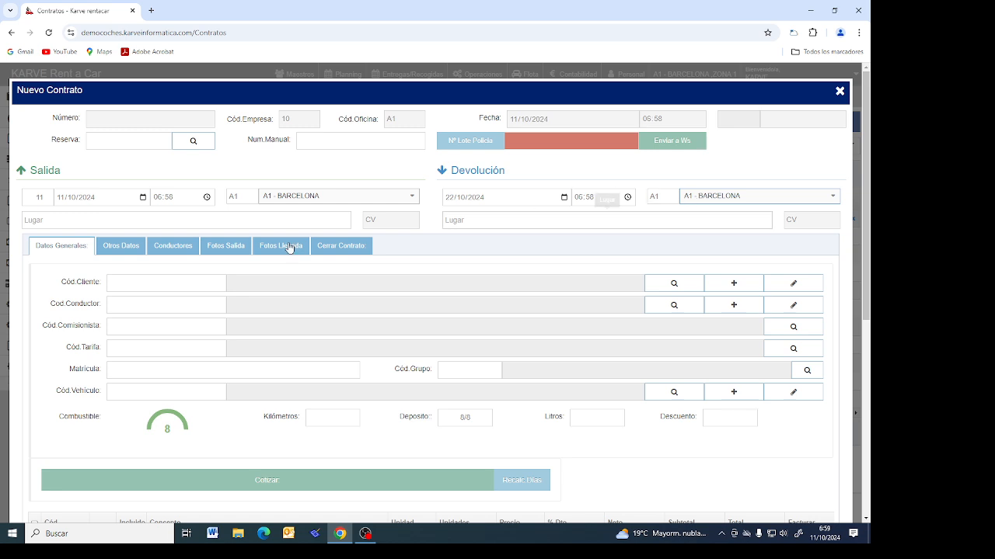
Enter "aeropuerto terminal b" as the departure place and assign the eighth customer in the client list to the contract.
click(57, 220)
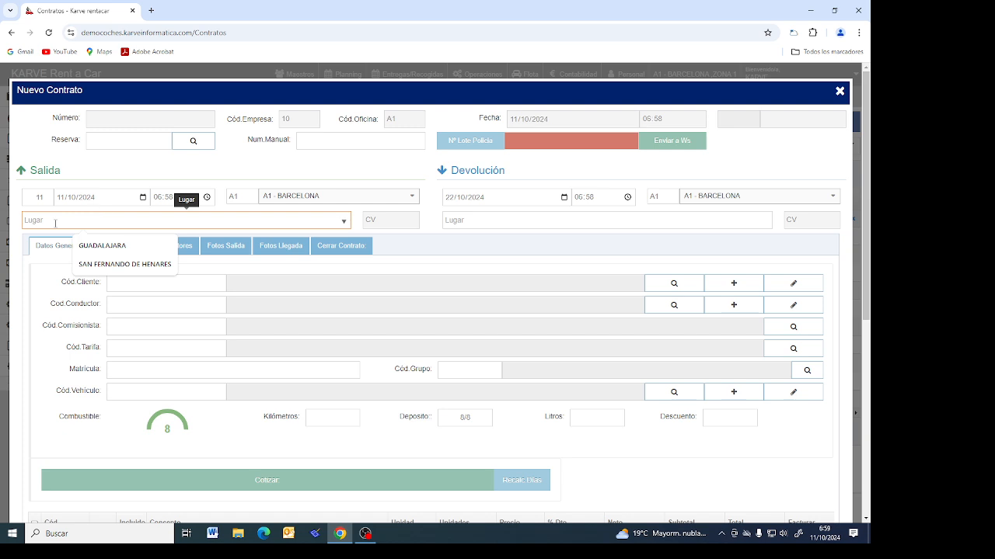
text(aeropuerto terminal b)
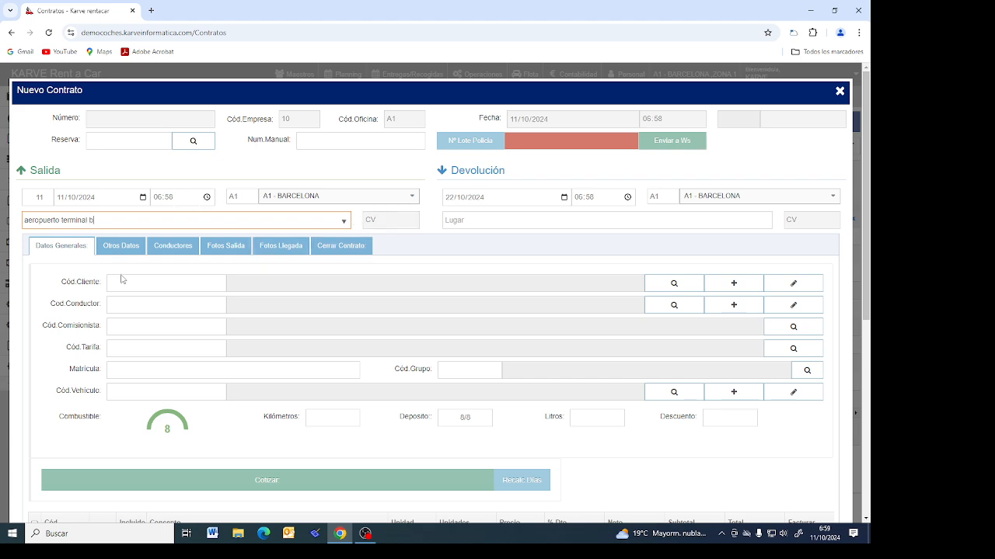
click(674, 286)
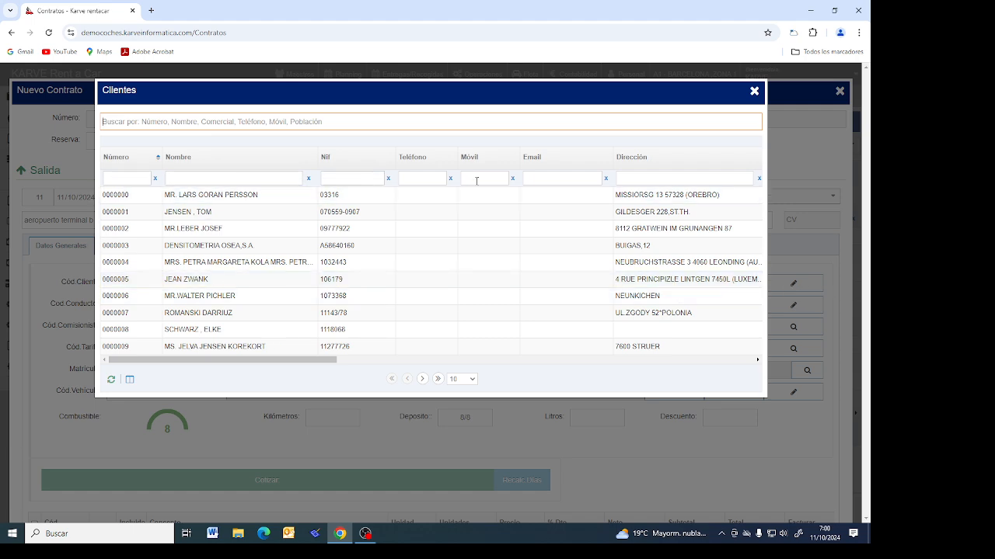
double_click(192, 311)
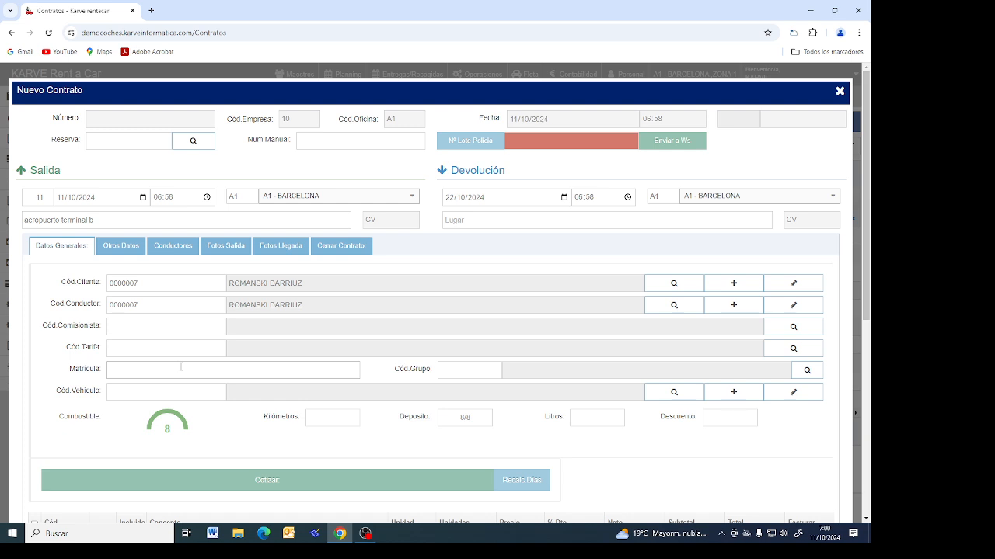
Assign tariff WEBTG0922, TARIFA GENERAL DIARIA SEP 2022 WEB, to the contract.
click(108, 332)
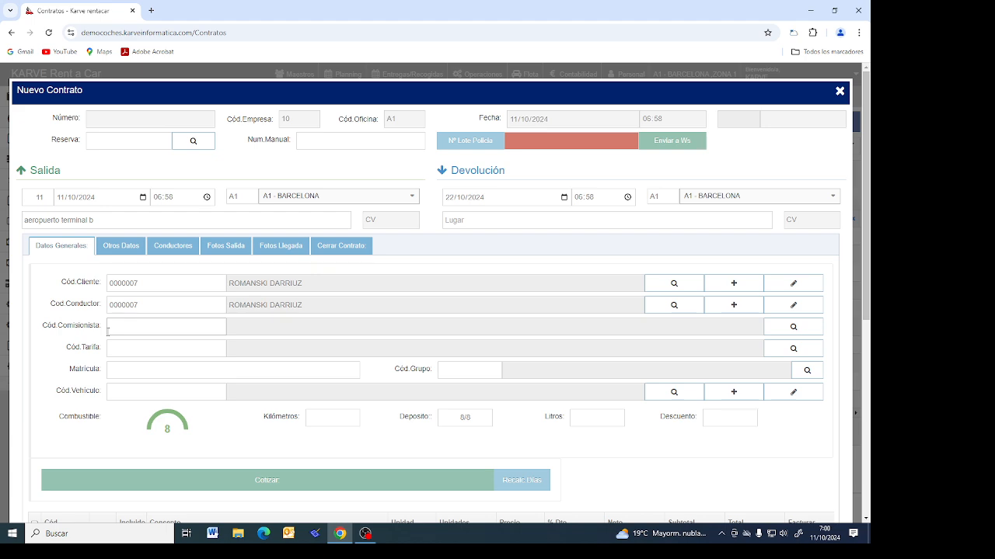
click(124, 345)
click(782, 350)
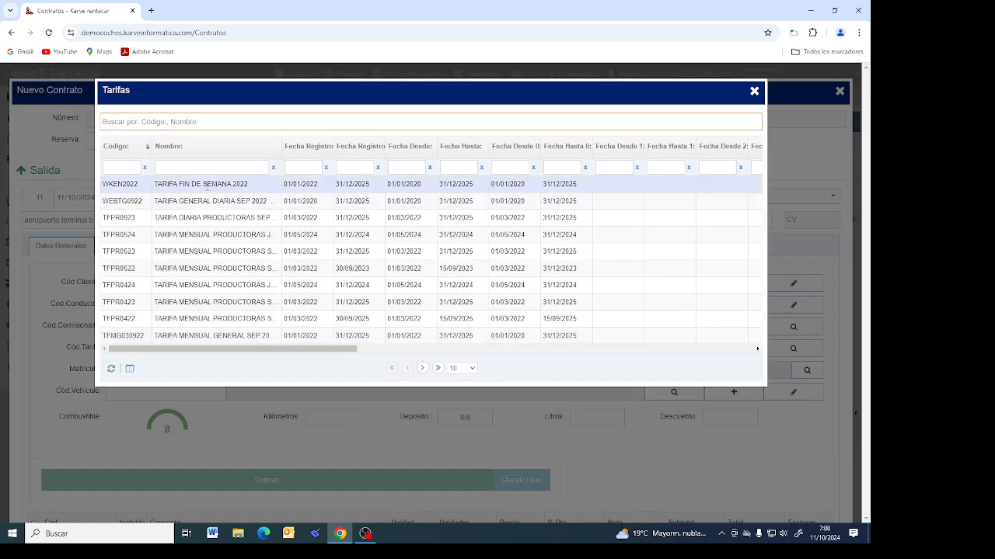
double_click(195, 201)
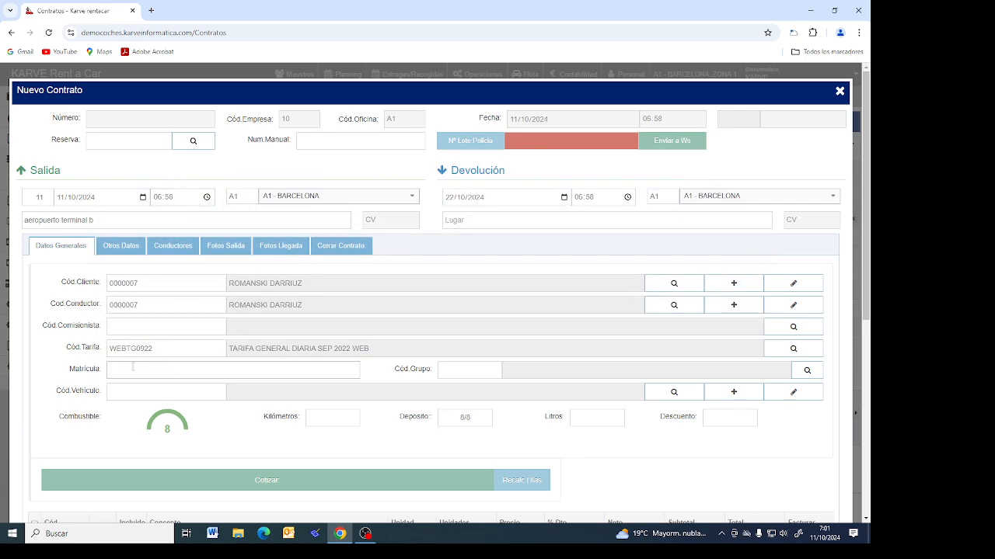
click(133, 367)
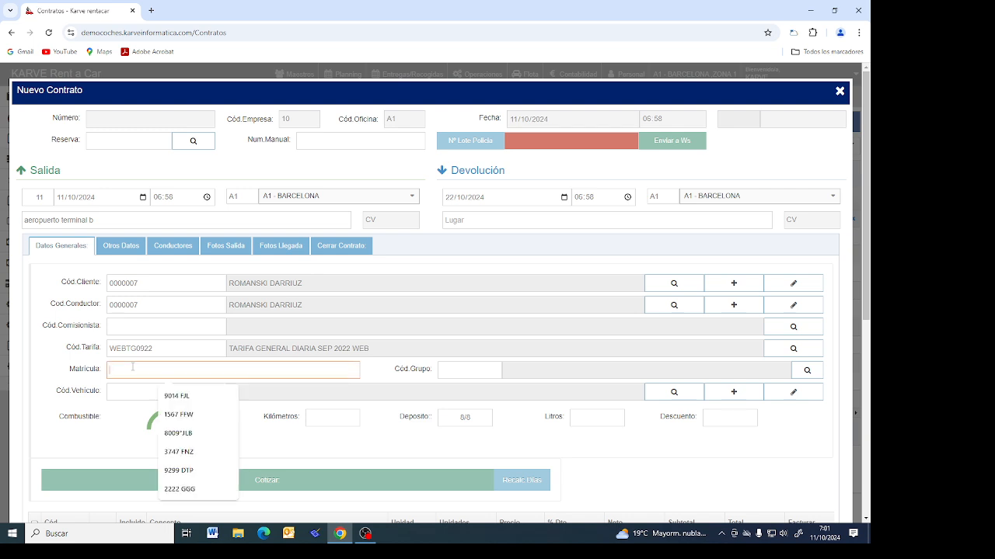
click(343, 396)
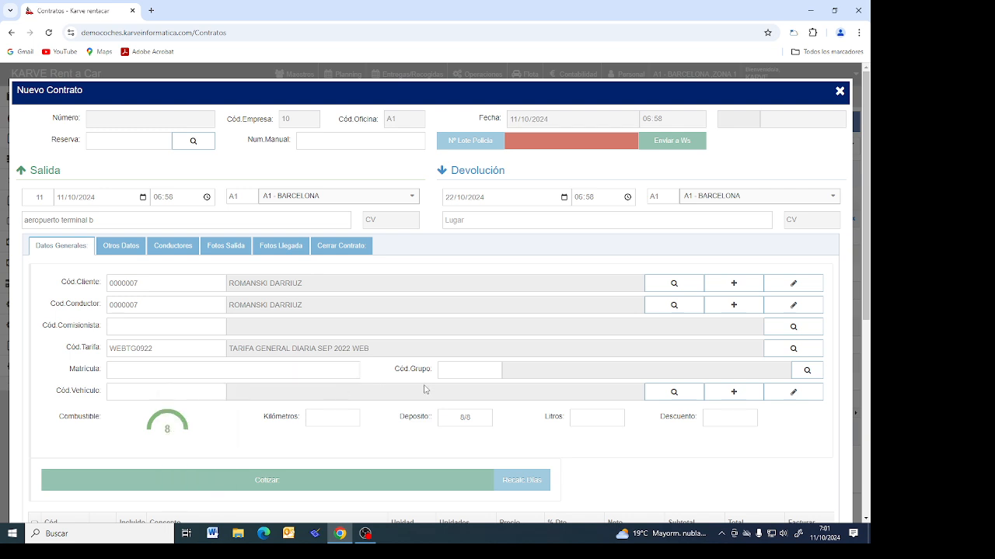
click(807, 373)
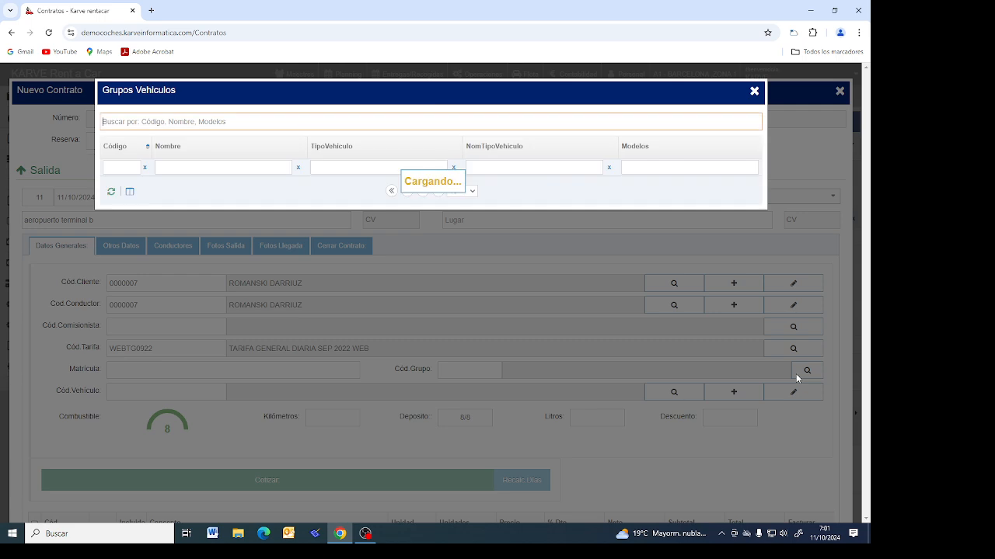
click(753, 92)
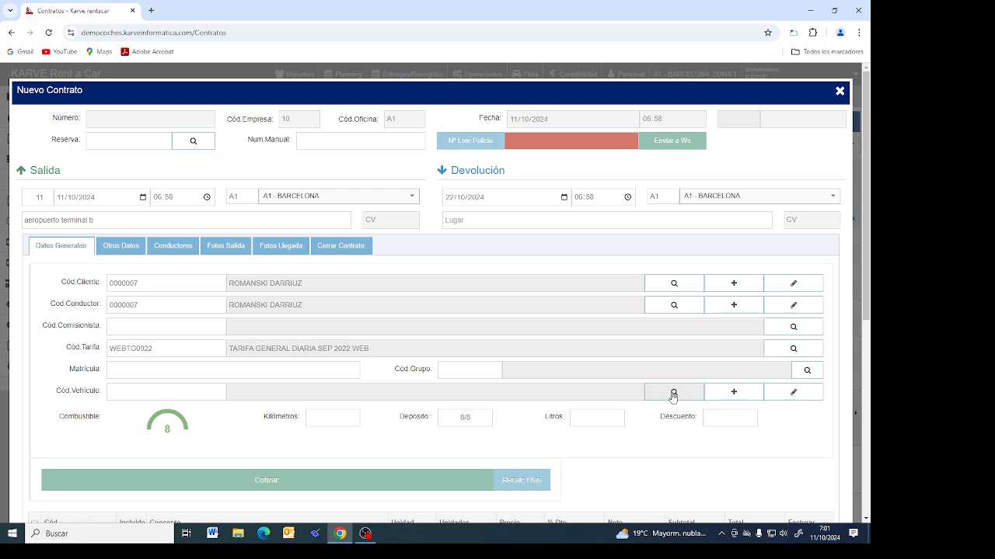
click(673, 394)
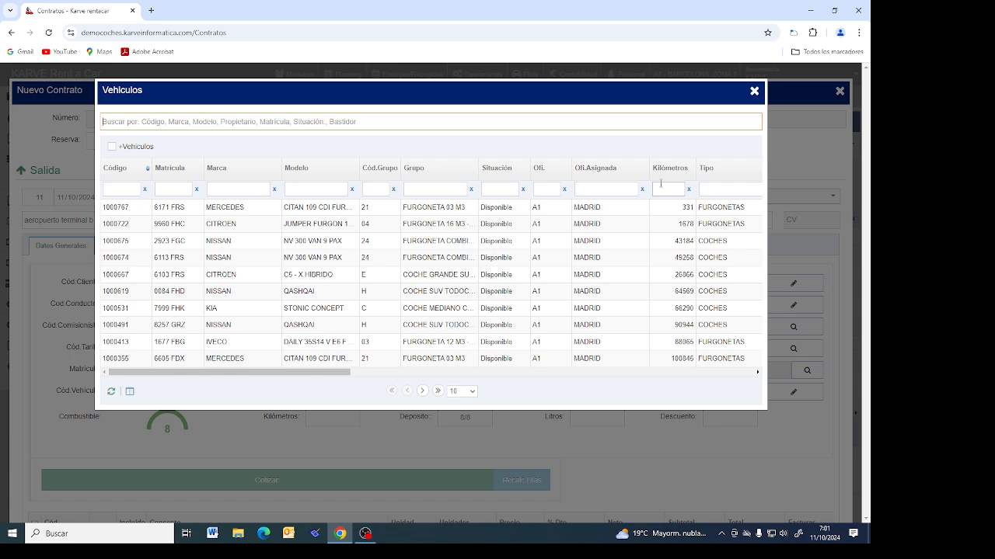
click(378, 189)
text(2)
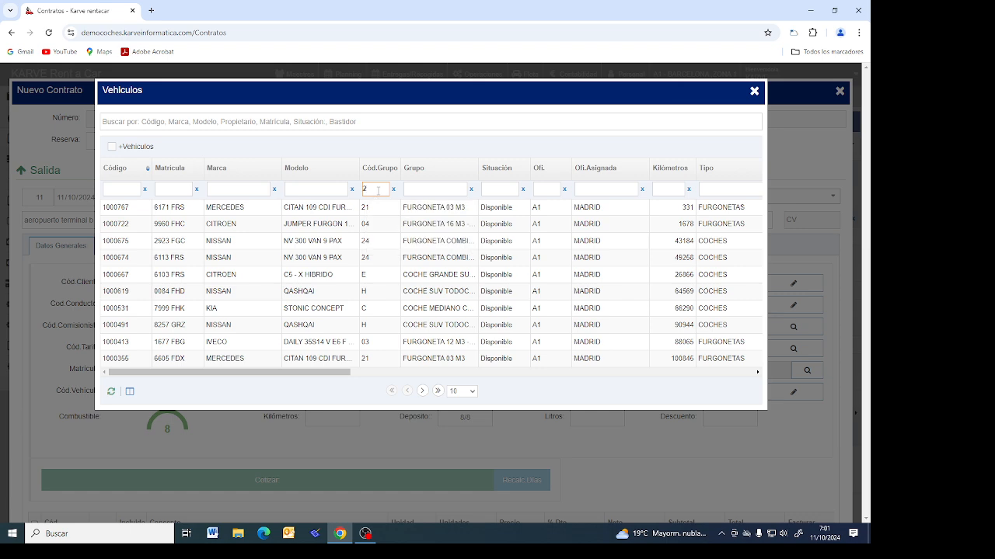
text(4)
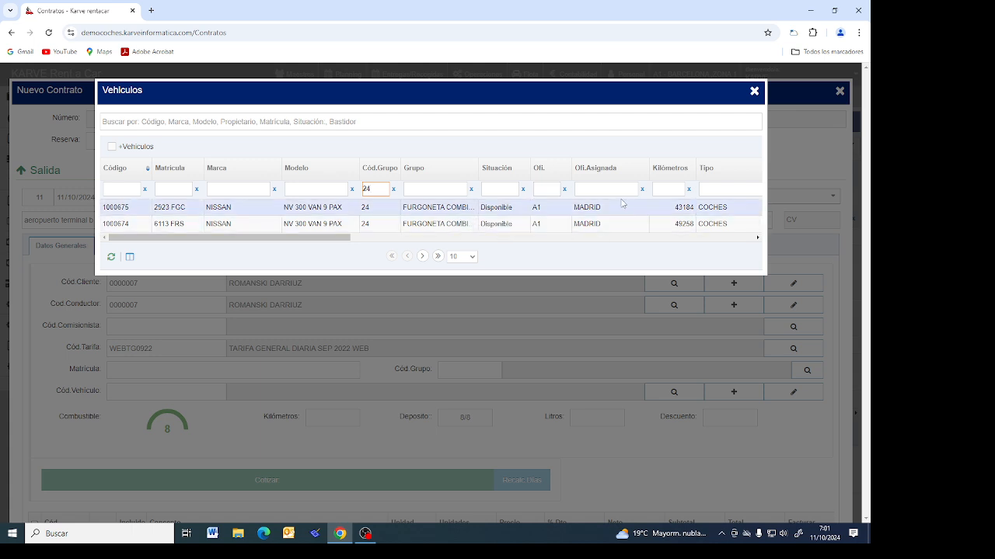
double_click(182, 224)
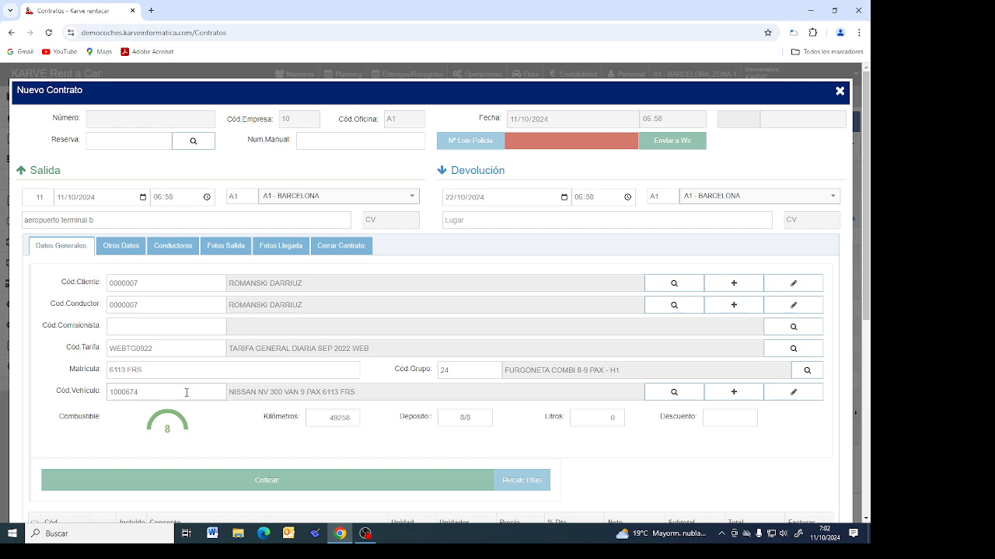
Calculate the contract's quote and review the tariff and vehicle group it is based on.
scroll(404, 380, down, 1)
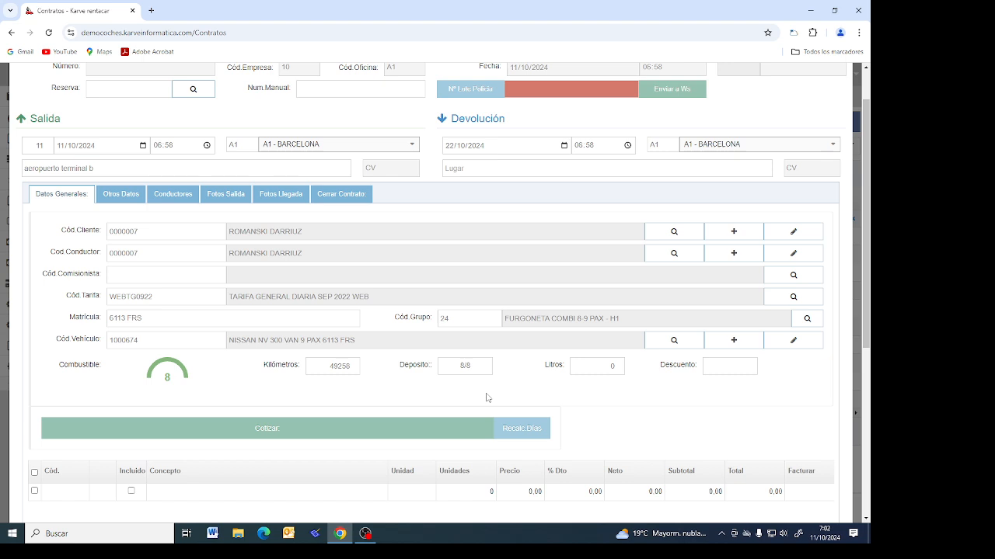
click(366, 429)
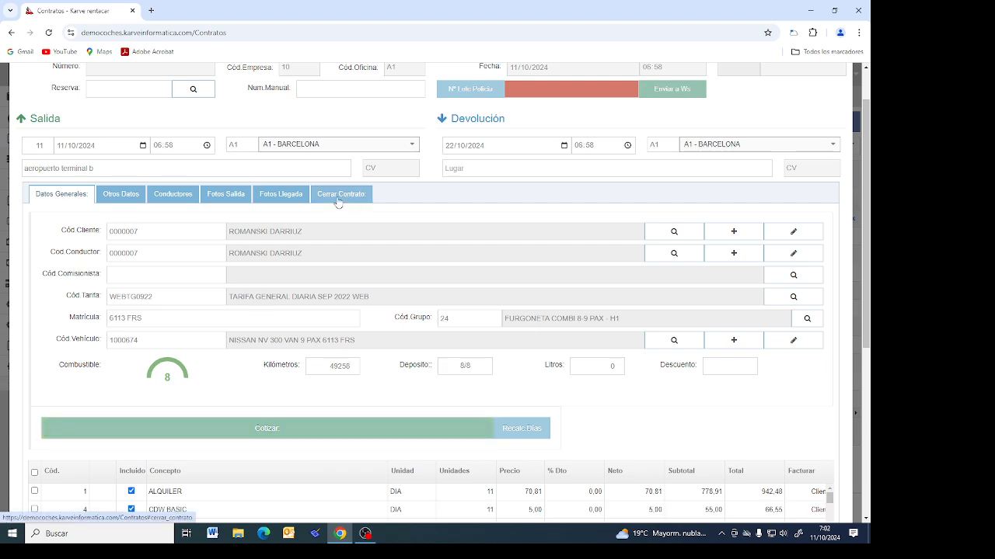
scroll(338, 202, up, 1)
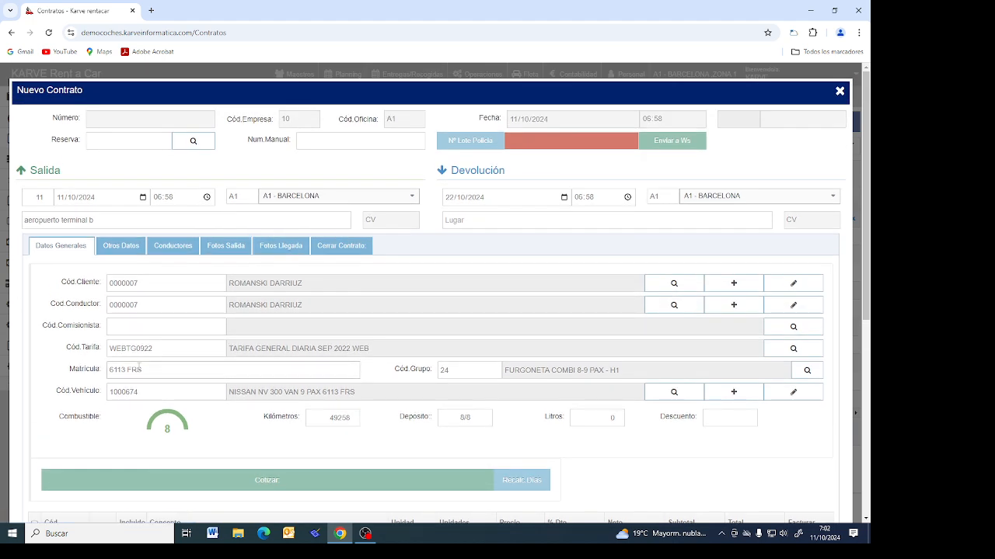
drag(152, 349, 78, 358)
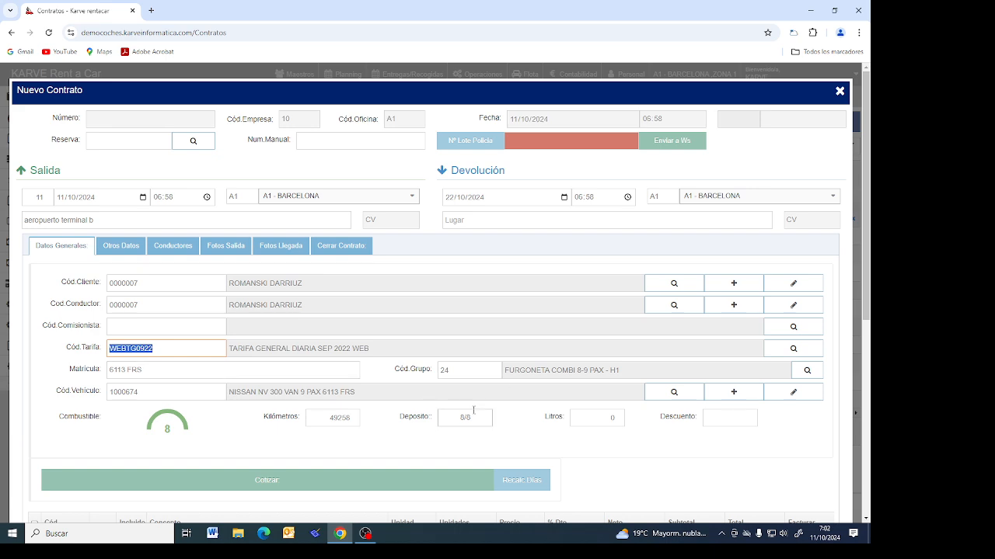
click(466, 371)
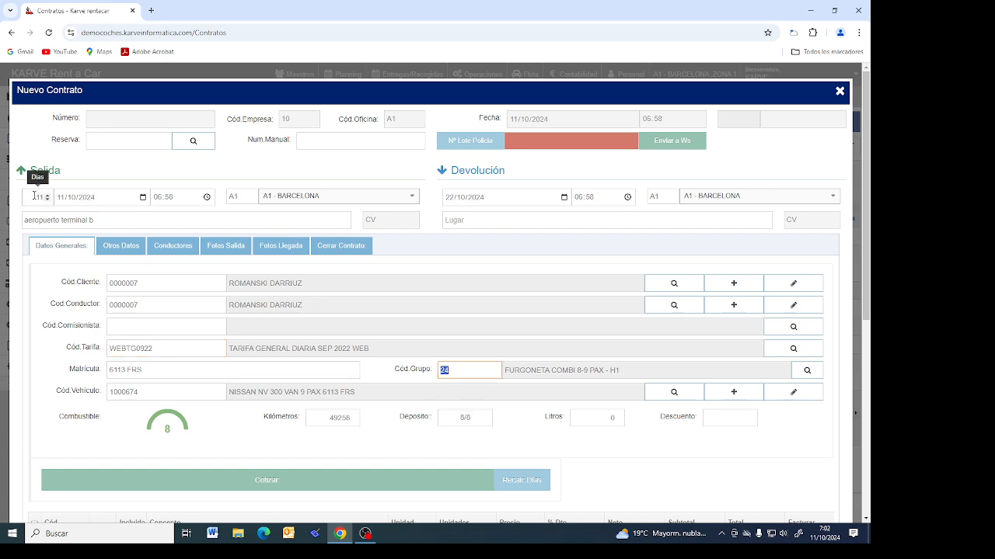
Include the ENTREGA F. BASE and ASISTENCIA INTERNACIONAL concepts in the contract's quote.
scroll(362, 306, down, 3)
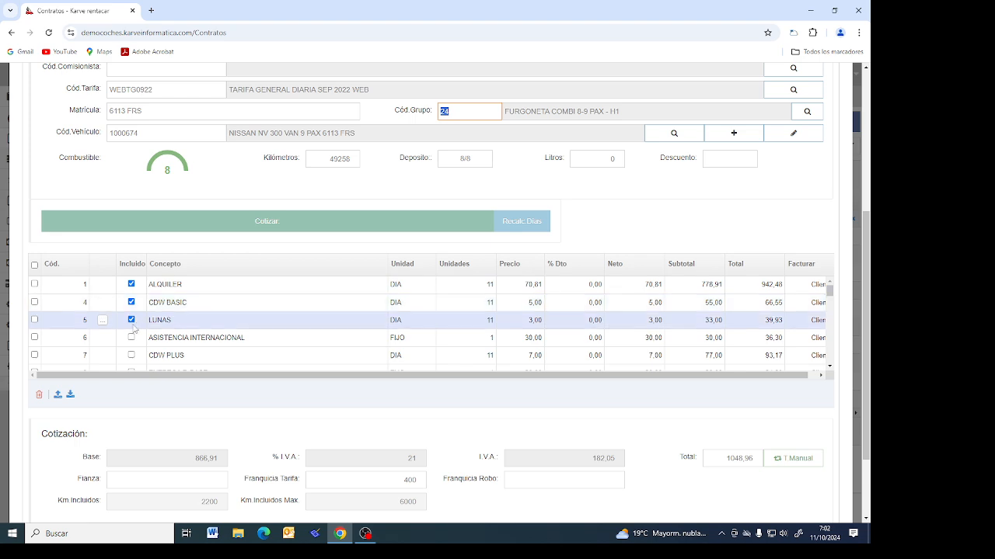
scroll(330, 297, down, 5)
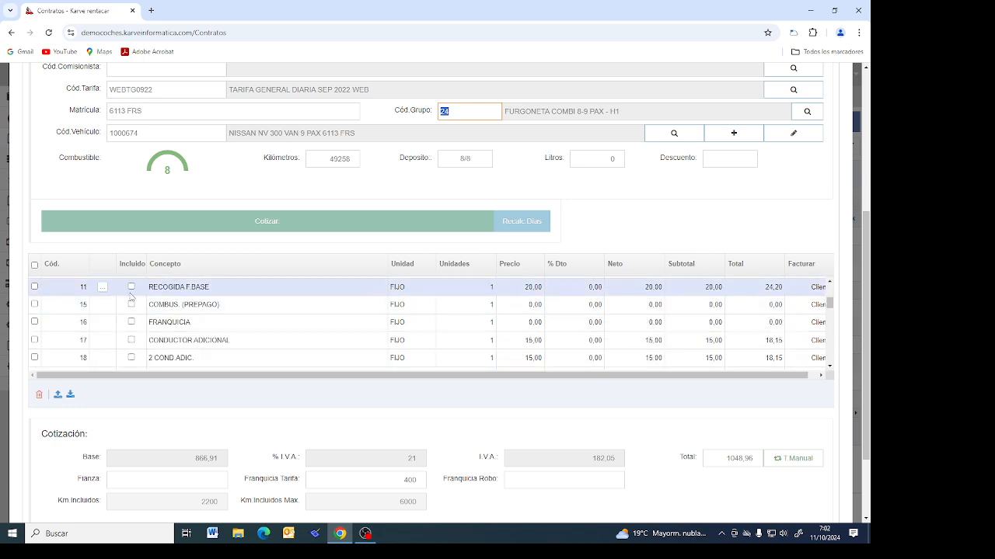
scroll(131, 299, up, 2)
click(132, 321)
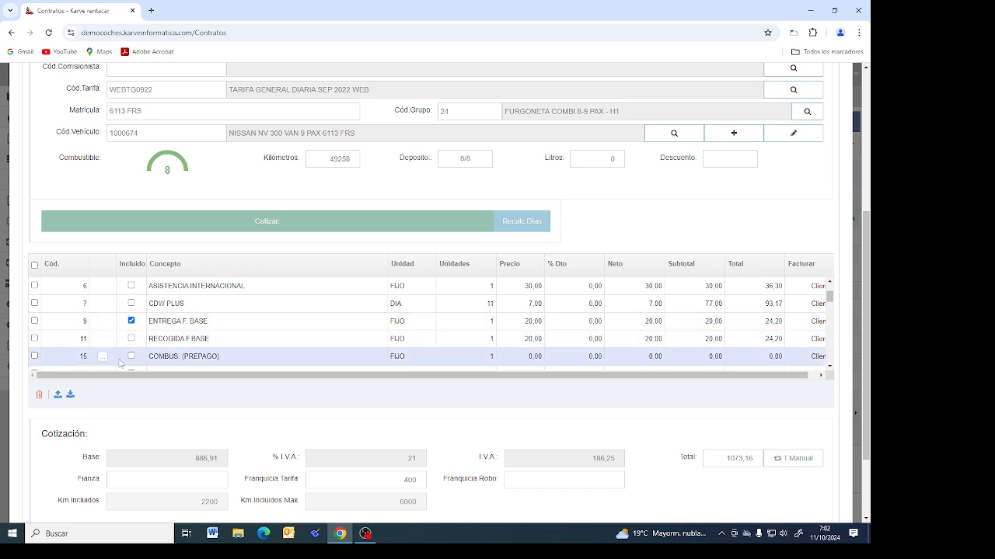
click(131, 287)
scroll(542, 296, up, 1)
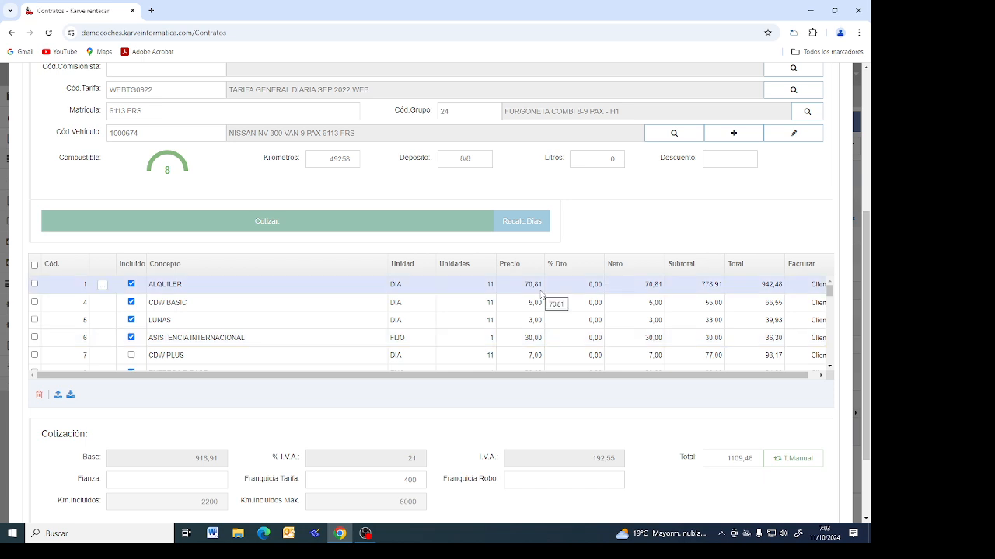
Set the unit price of the ALQUILER concept to 60.
click(531, 286)
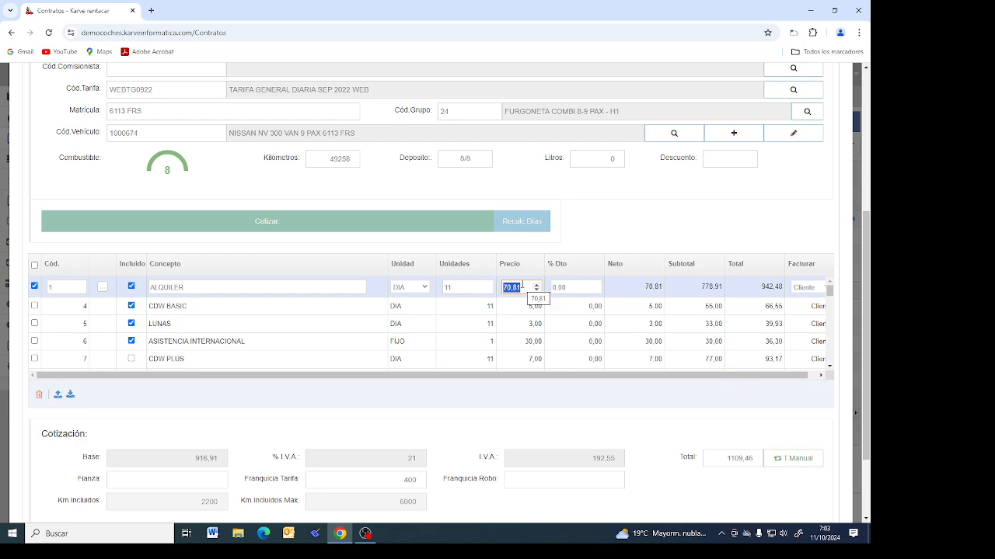
text(60)
key(Return)
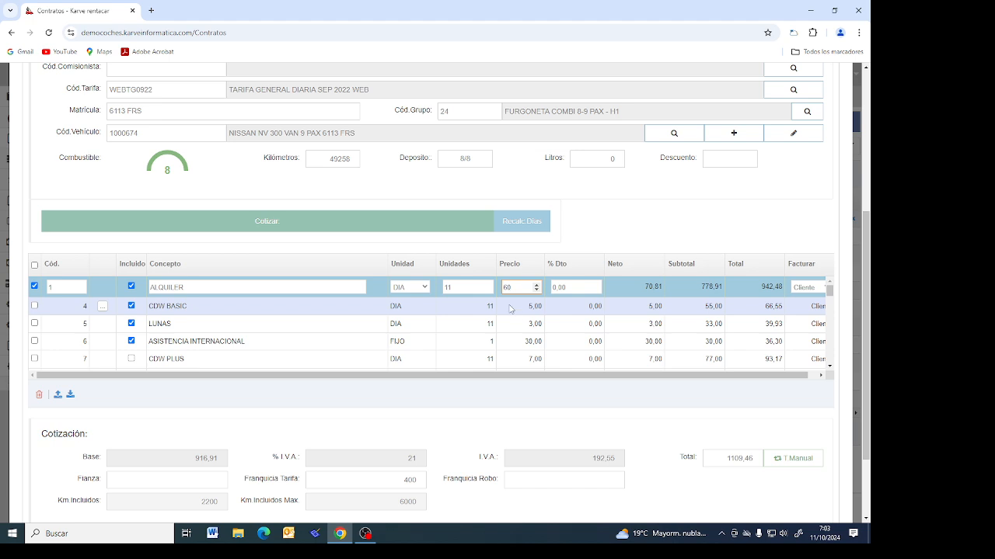
key(Return)
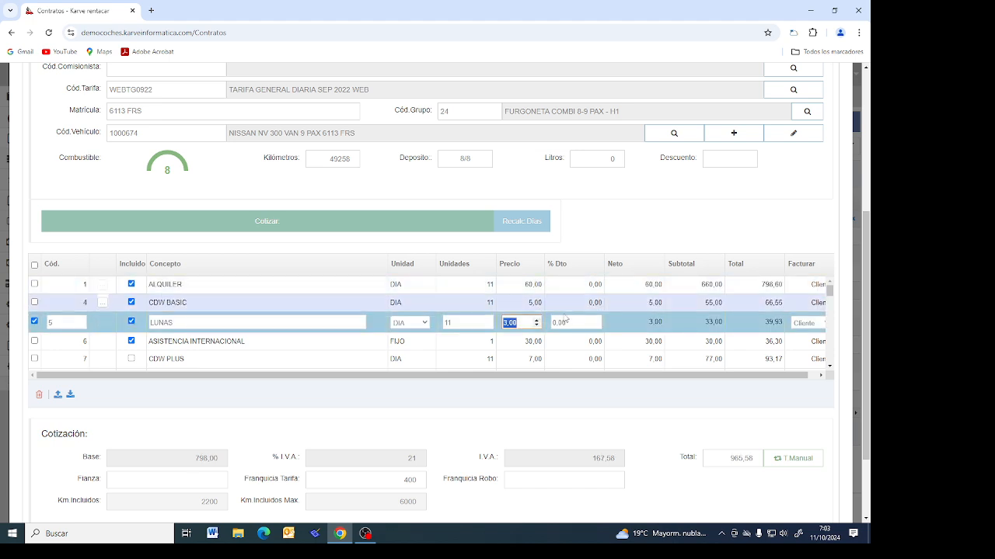
Review the quotation's base, VAT percentage and total, and compare them with the included concepts.
scroll(565, 317, down, 1)
scroll(459, 330, down, 2)
scroll(321, 389, down, 2)
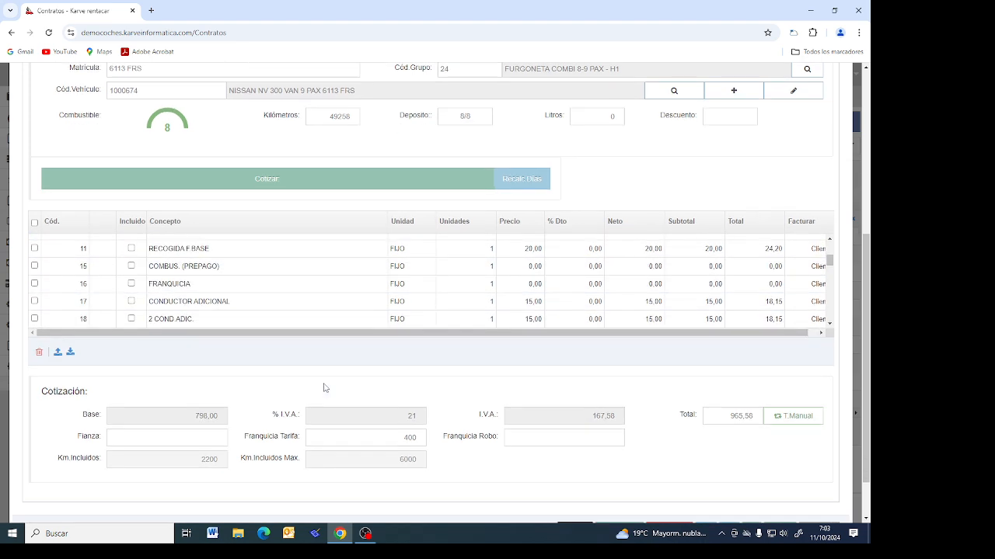
drag(187, 362, 224, 357)
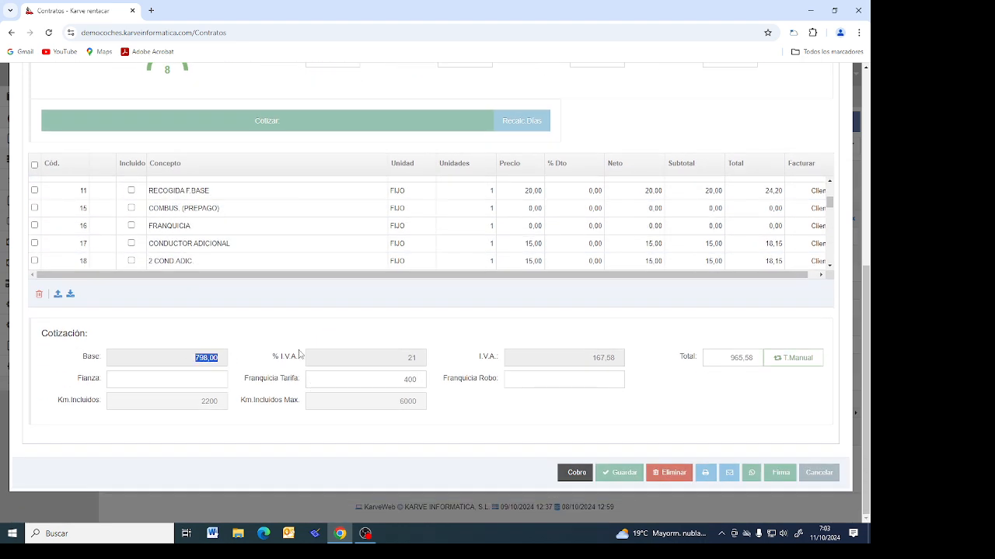
drag(388, 362, 464, 361)
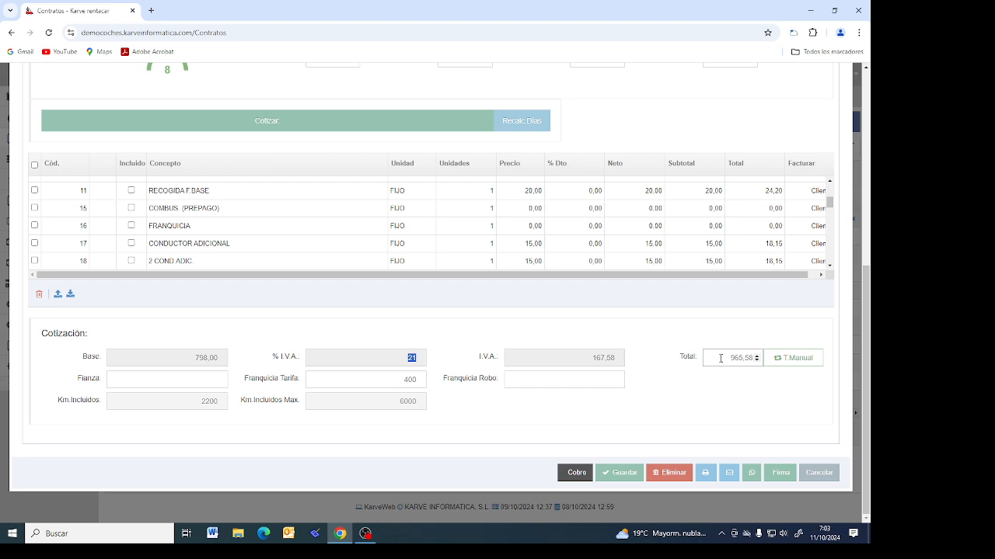
drag(721, 358, 735, 358)
scroll(197, 358, up, 3)
scroll(478, 414, up, 2)
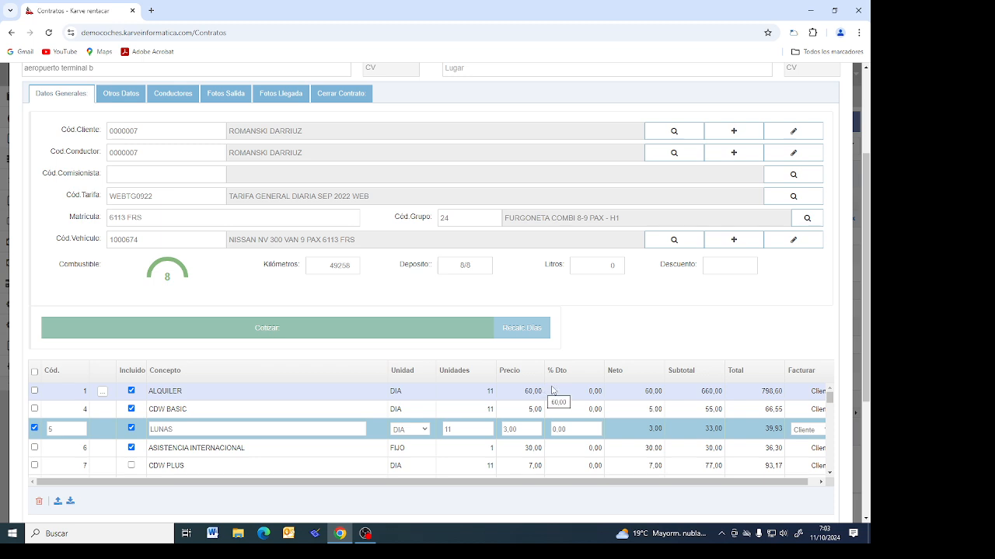
Look through the remaining billable concepts and save the contract.
scroll(635, 401, down, 5)
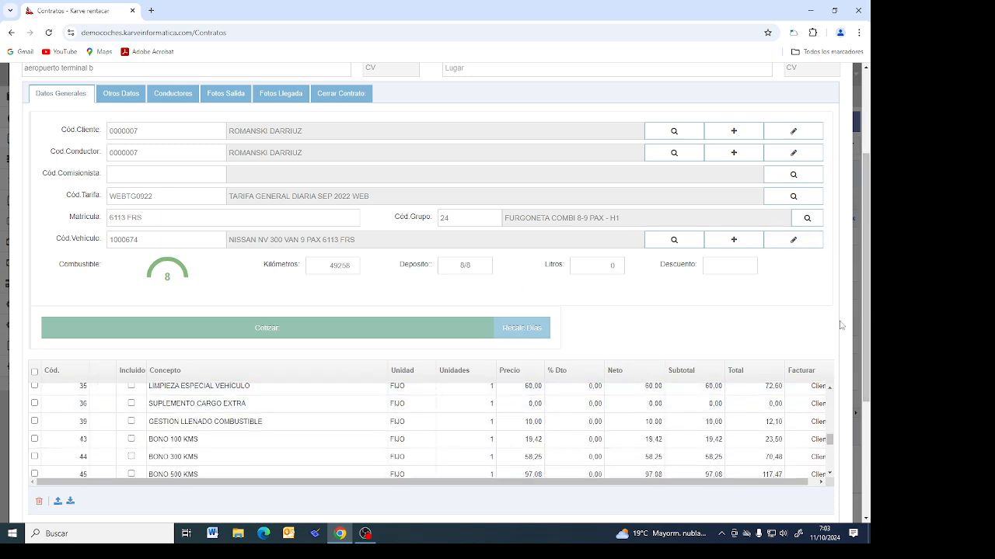
scroll(675, 467, down, 8)
scroll(675, 476, down, 1)
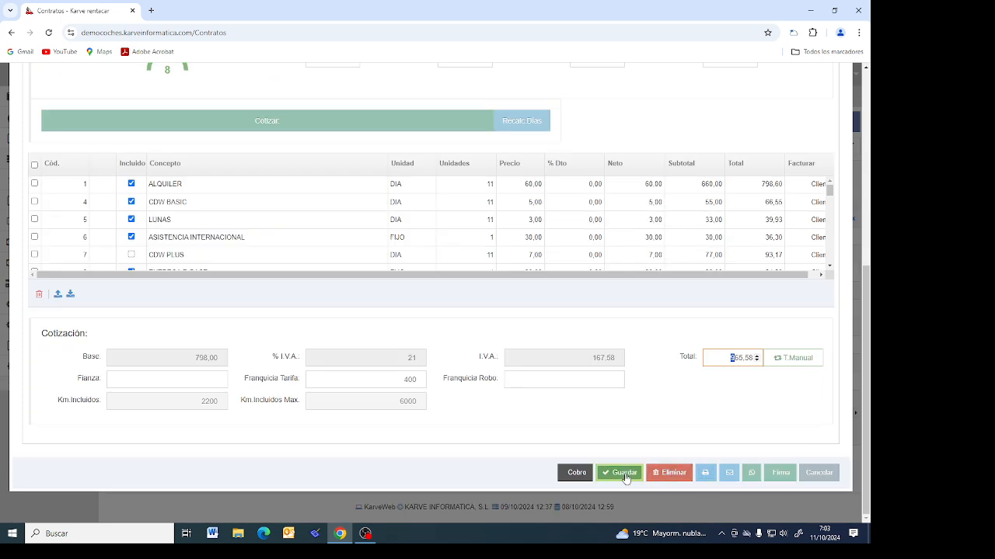
click(620, 472)
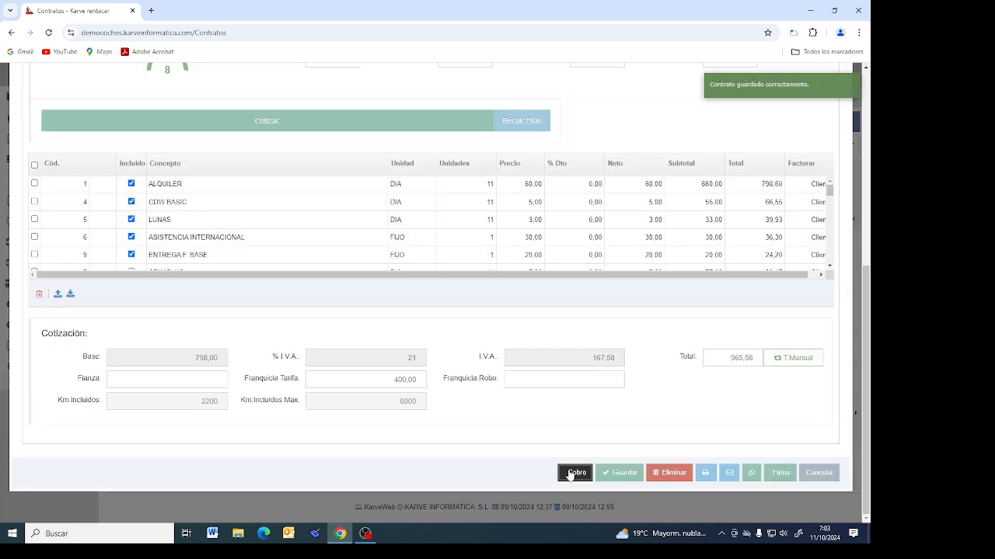
Open a new payment for the contract, review its payment and credit card fields, and close it without recording anything.
click(574, 473)
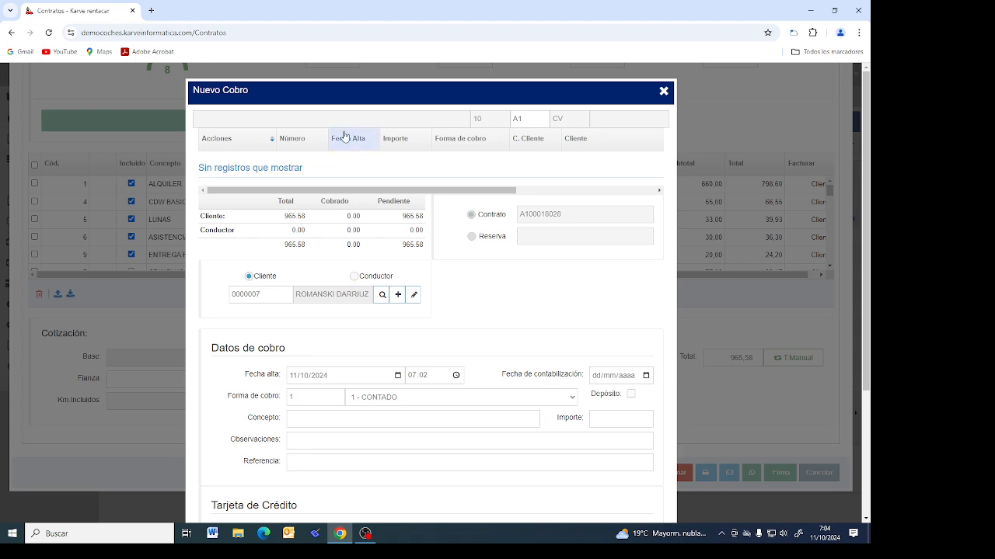
scroll(339, 362, down, 1)
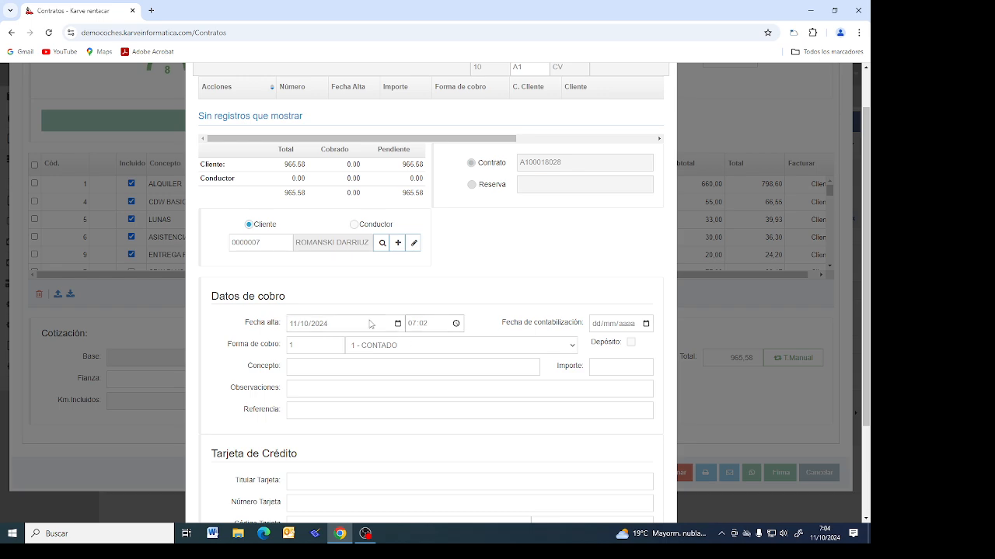
scroll(425, 331, down, 2)
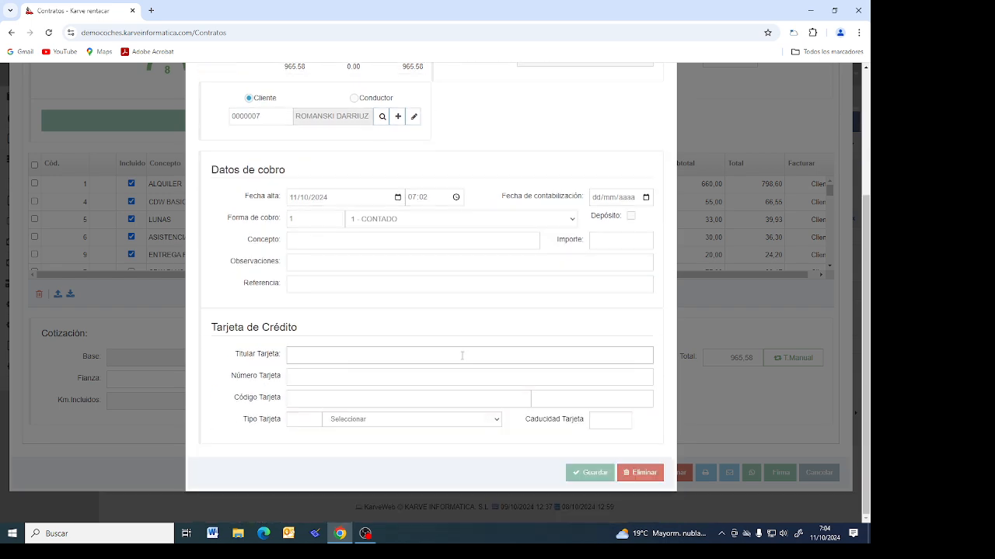
scroll(466, 342, up, 3)
click(662, 96)
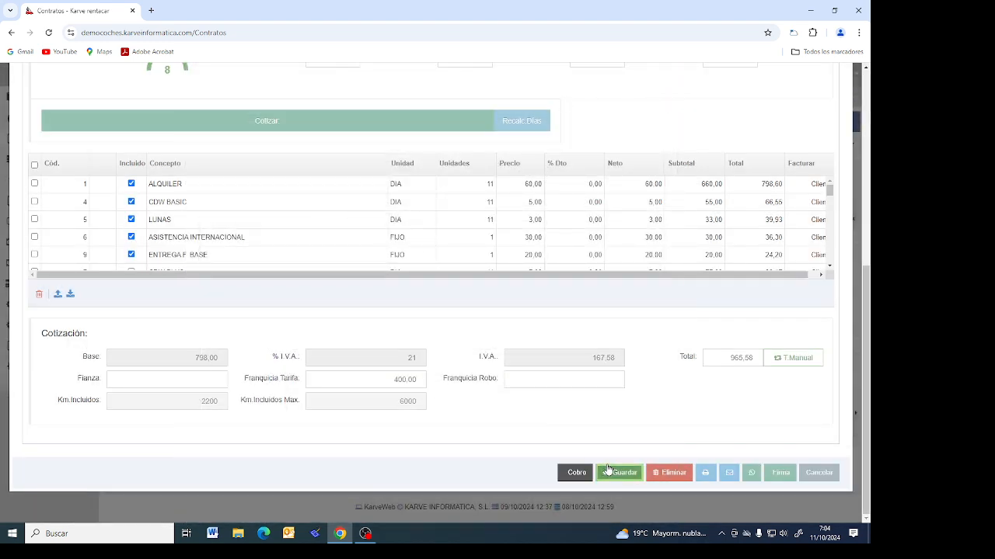
Generate the printable contract PDF, look through its rental details and conditions, and close it.
click(705, 473)
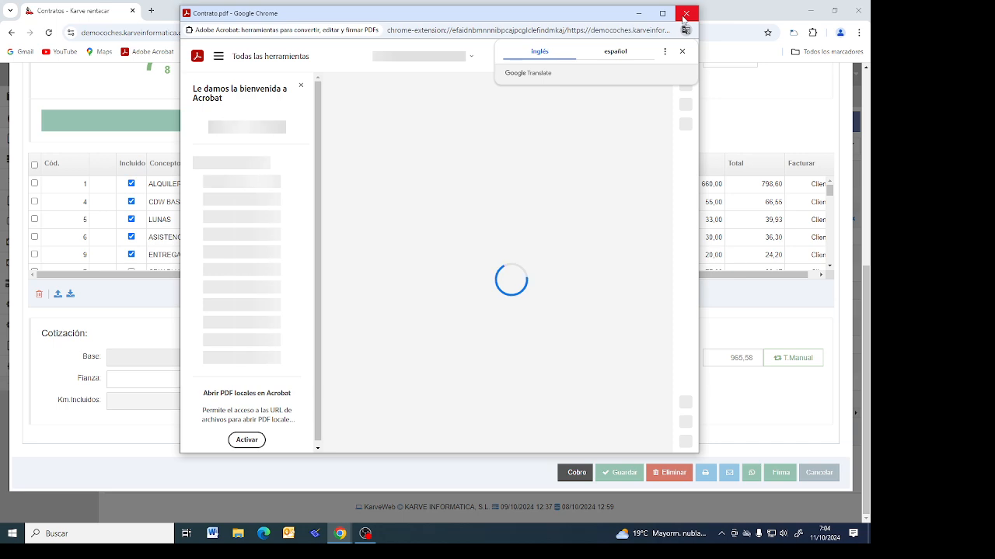
scroll(596, 249, down, 5)
scroll(596, 250, down, 4)
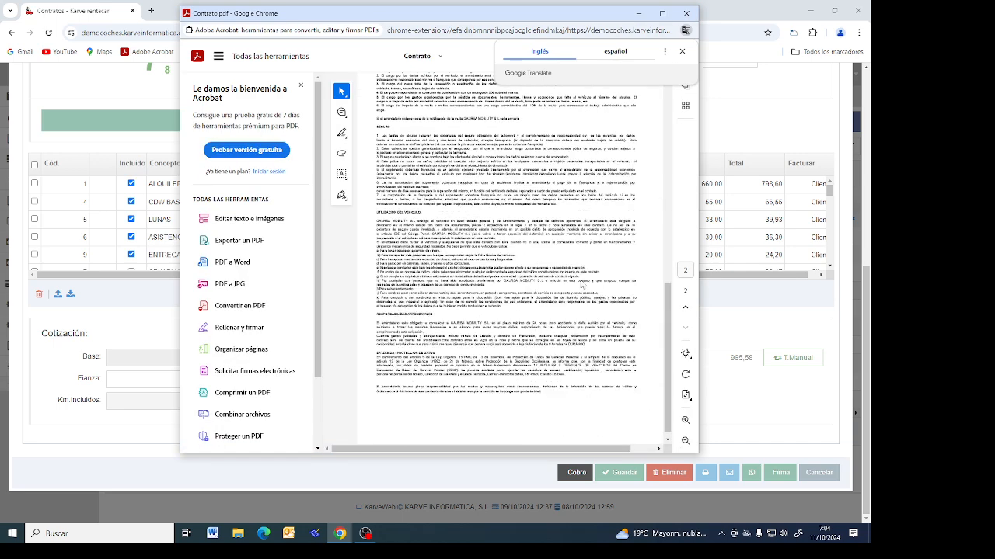
scroll(583, 280, up, 10)
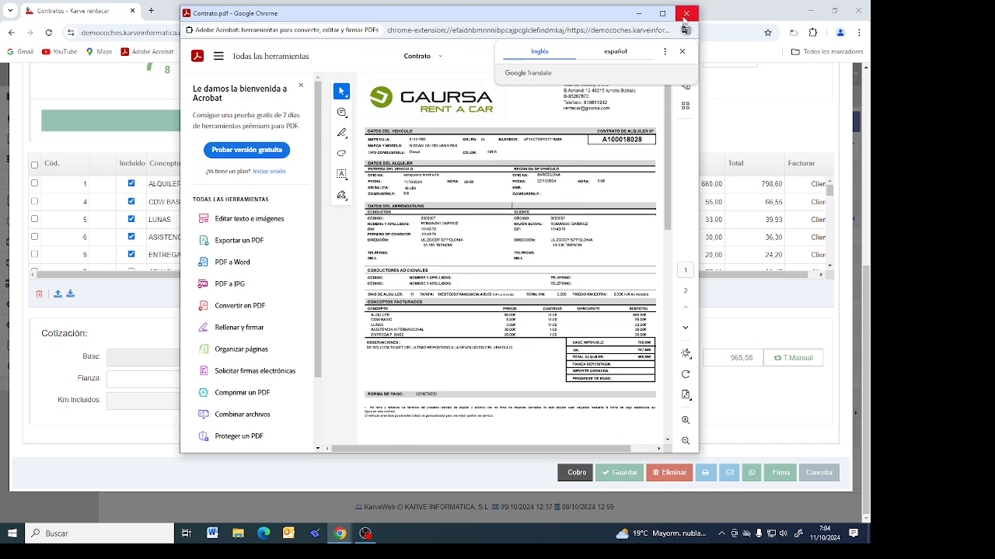
click(685, 15)
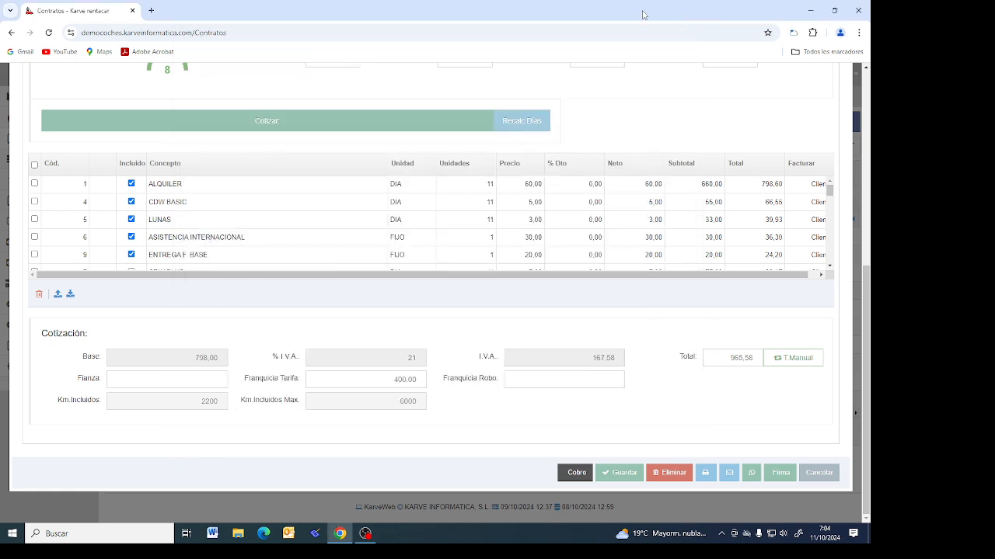
Sign the contract with a freehand signature, save it, and close the contract PDF.
click(779, 475)
mouse_move(400, 156)
mouse_down()
mouse_move(355, 197)
mouse_move(434, 211)
mouse_move(534, 173)
mouse_up()
click(470, 293)
click(621, 473)
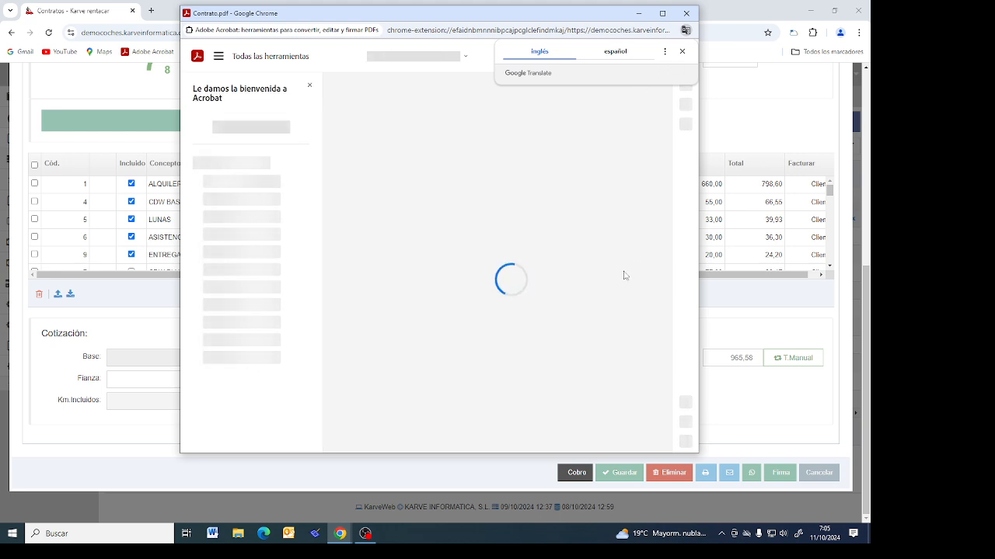
click(687, 16)
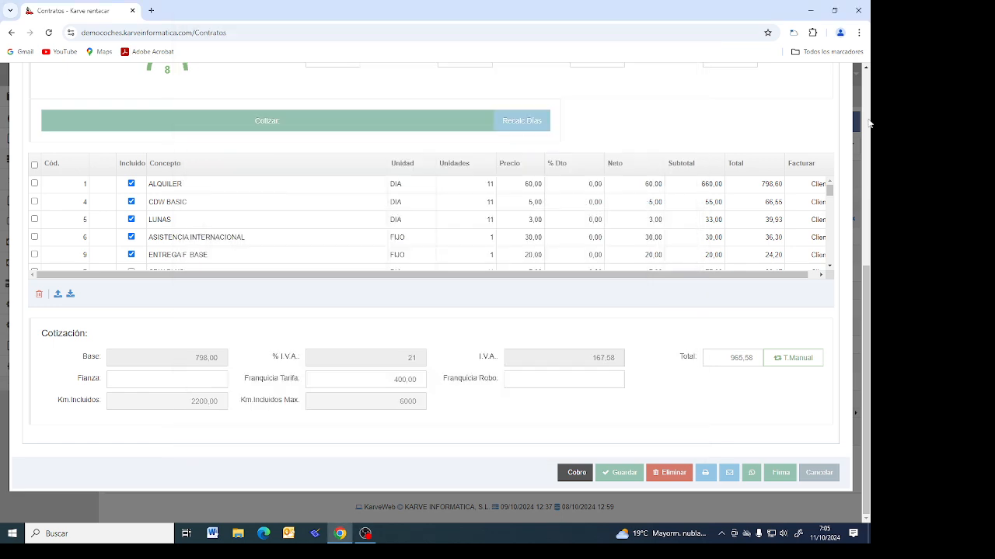
Open the contract's other data and look at the available rental duration options, keeping Corta Duración.
click(866, 95)
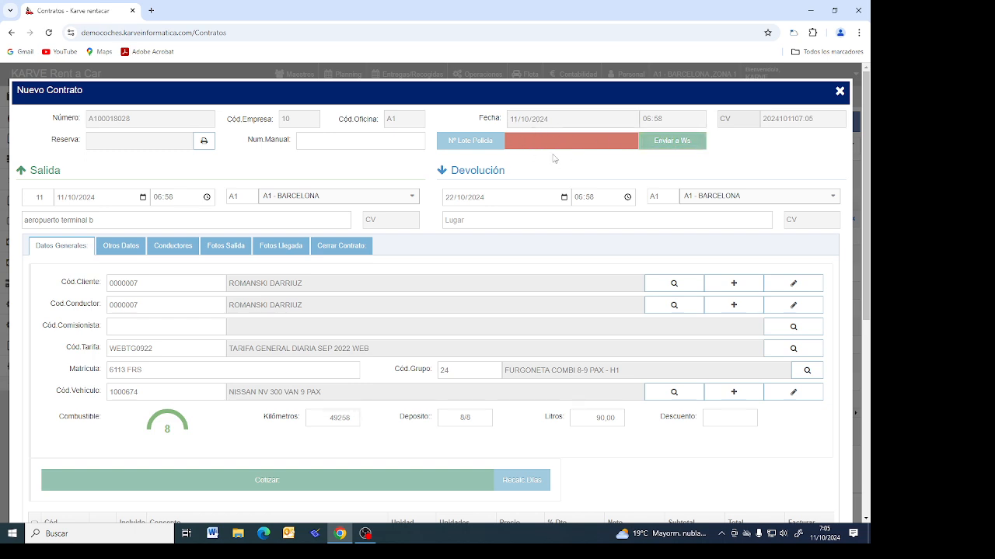
scroll(349, 296, down, 4)
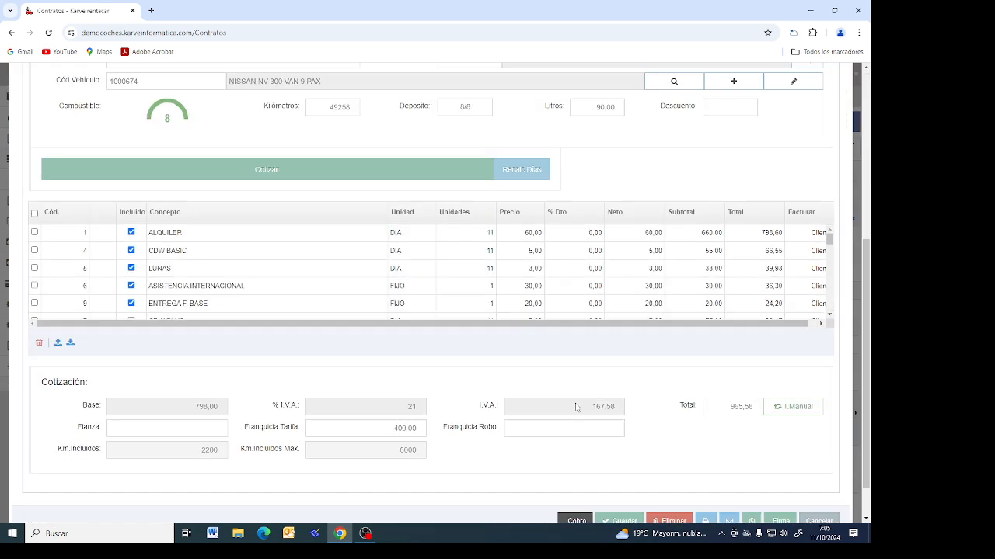
scroll(128, 269, up, 3)
click(124, 200)
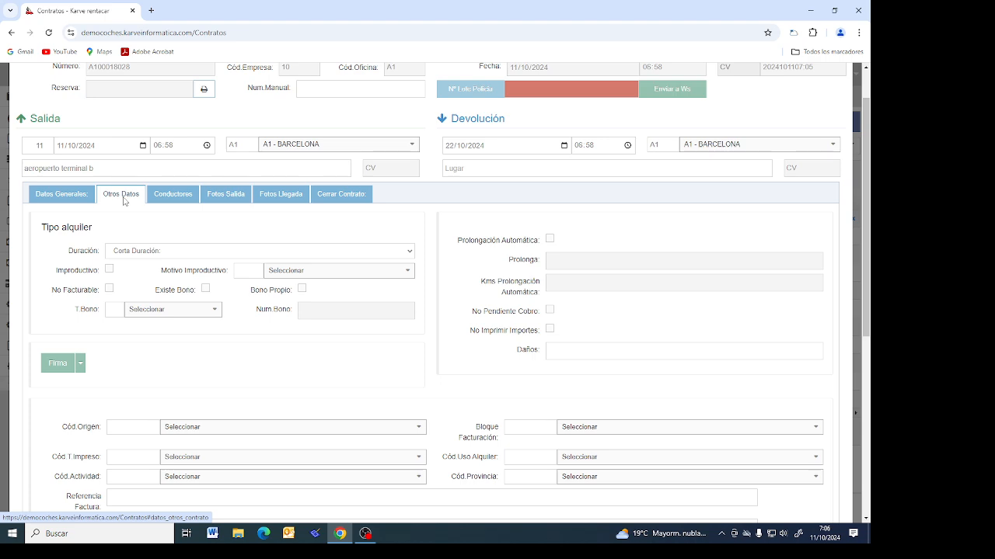
click(144, 253)
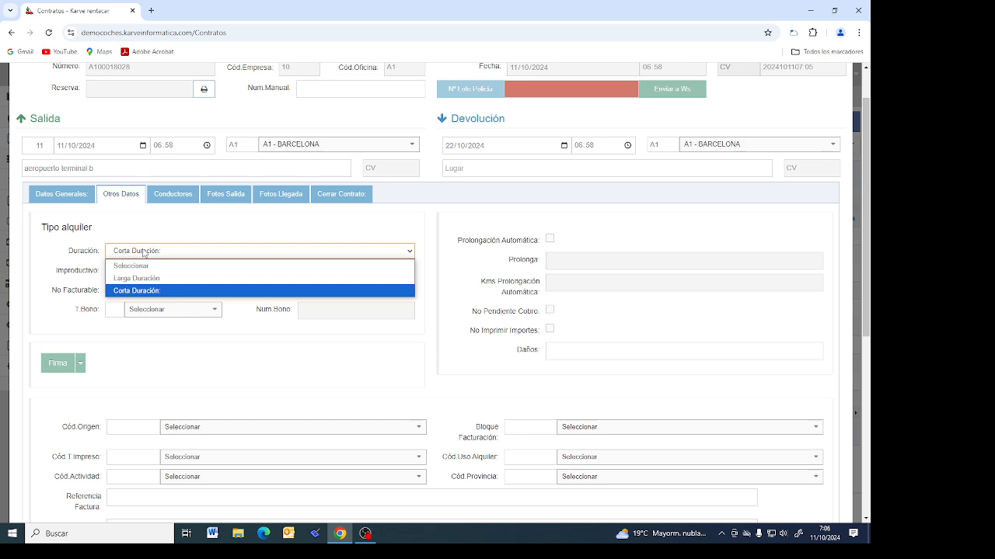
click(163, 253)
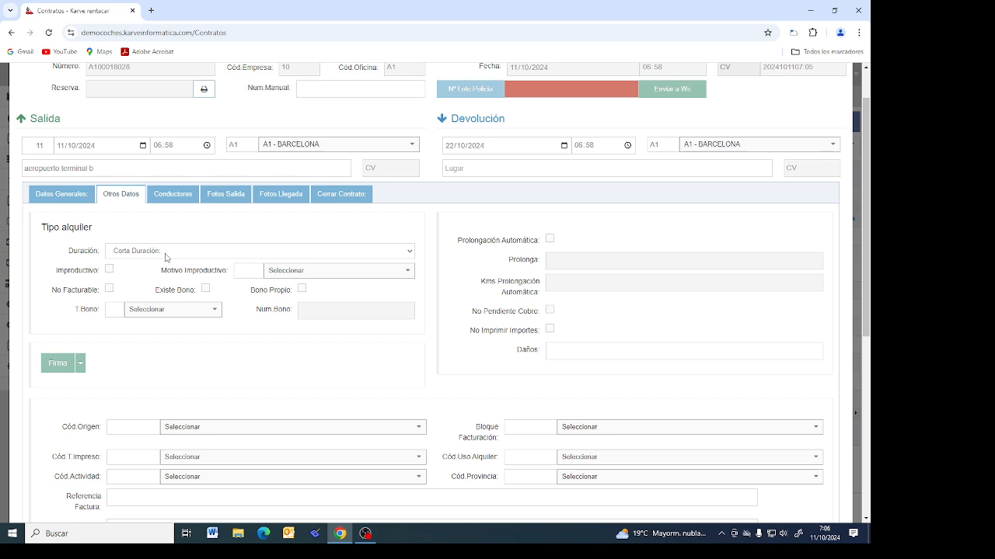
click(165, 258)
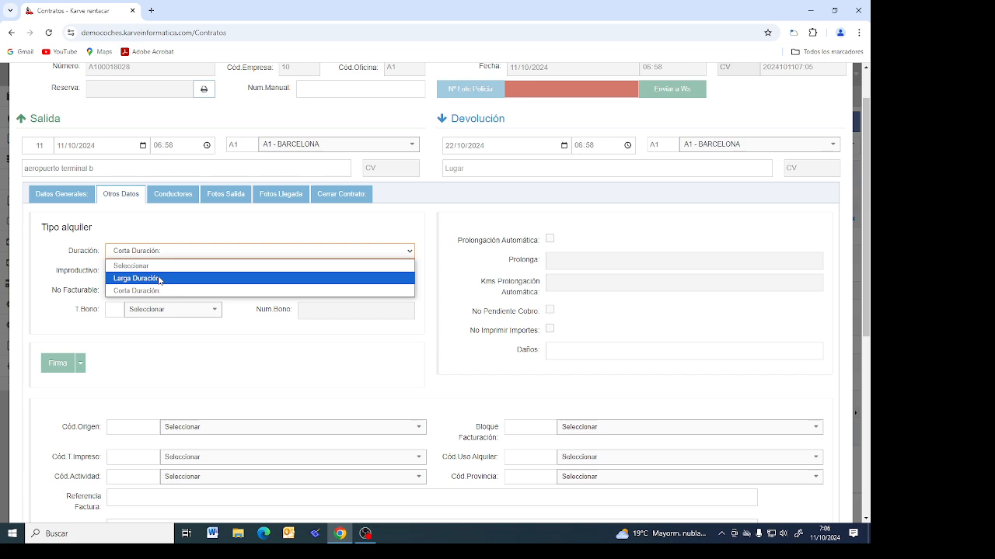
click(192, 216)
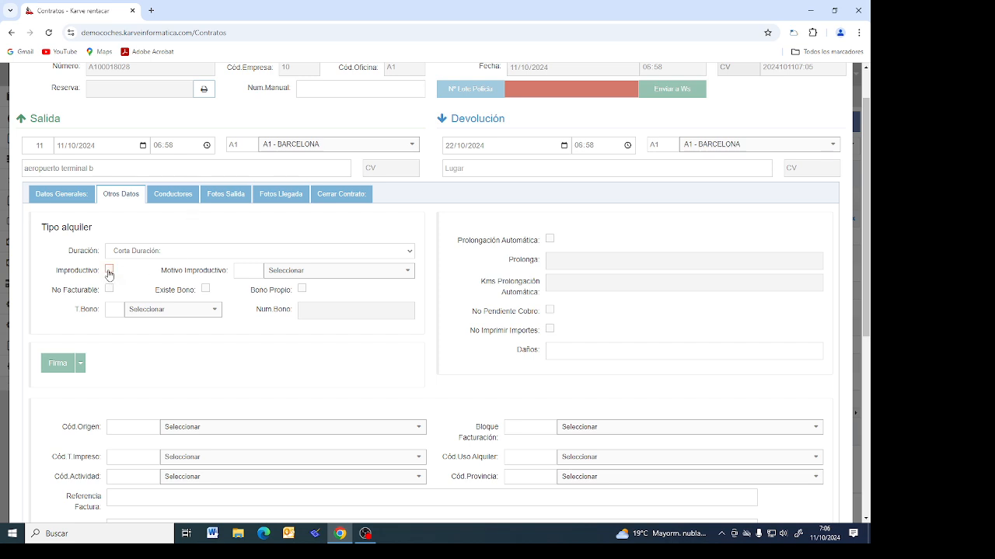
Mark the rental as unproductive with reason 1 - ATENCION COMERCIAL and review the remaining fields of the contract's other data.
click(291, 273)
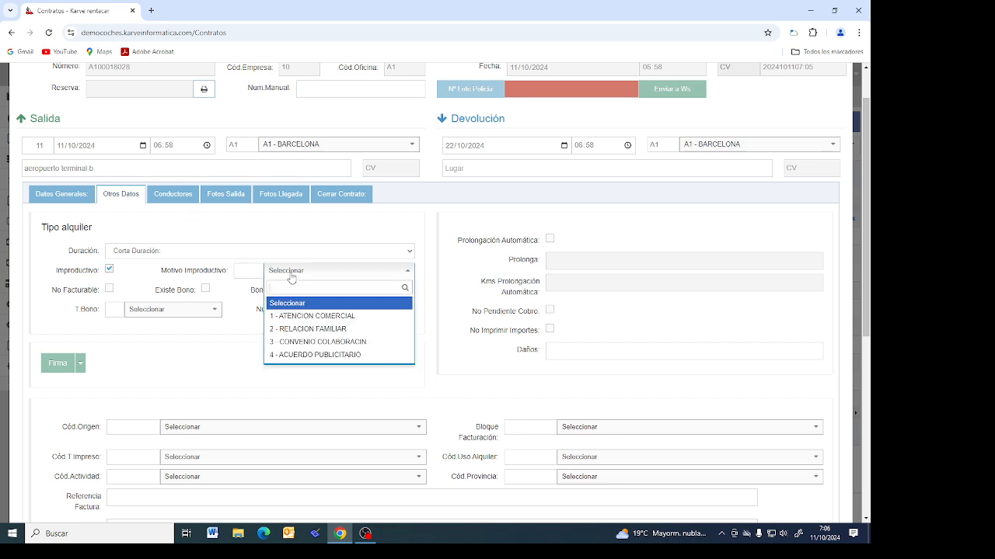
click(288, 315)
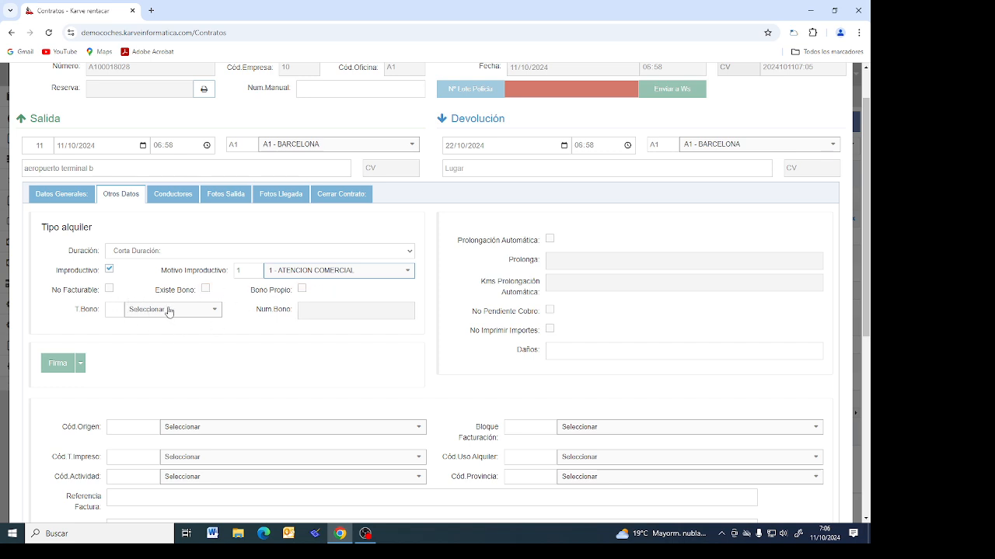
scroll(226, 337, down, 3)
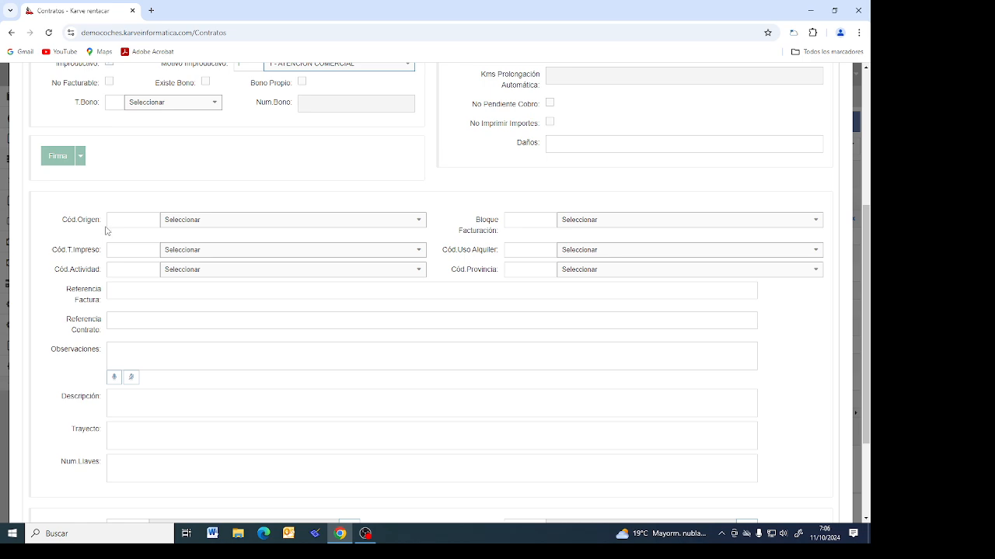
click(115, 253)
scroll(265, 342, down, 2)
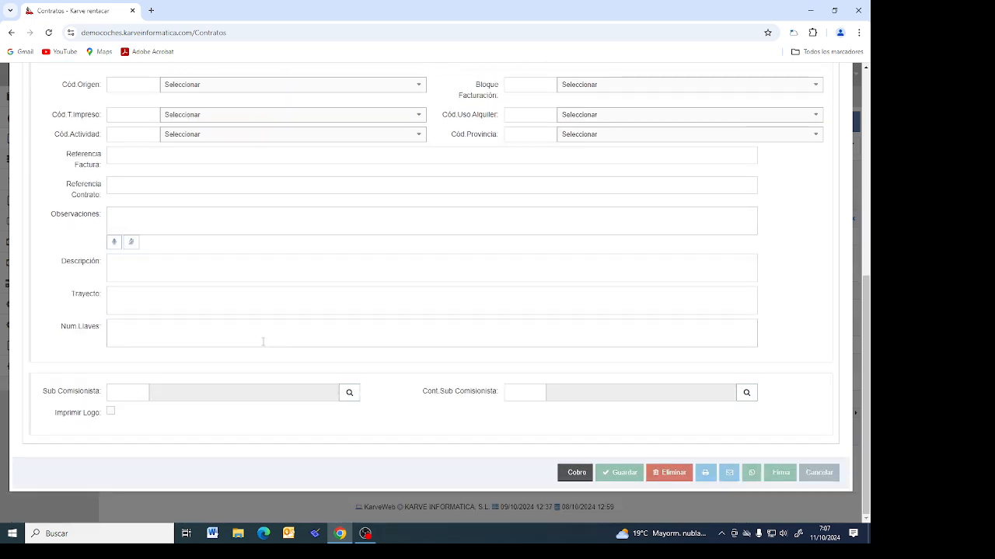
scroll(262, 341, up, 4)
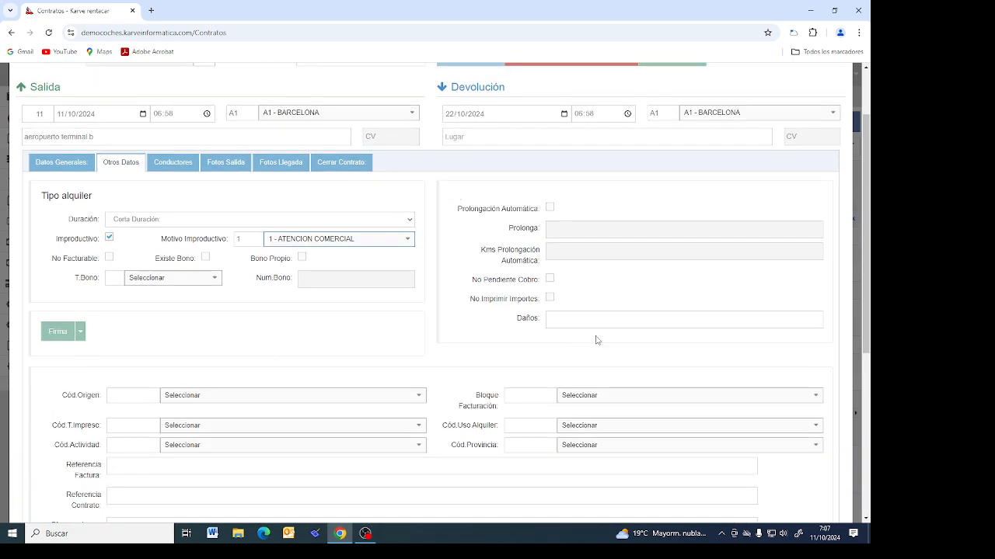
scroll(465, 312, up, 1)
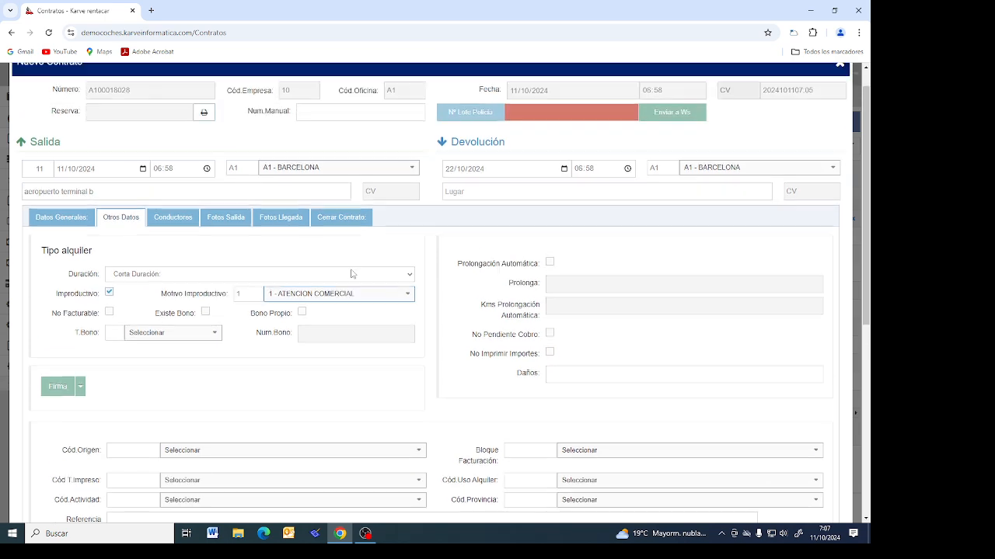
Replace the contract's customer with KARVE Organizacion e Informatica, S.A., finding it by filtering the customer names for "karve".
click(175, 247)
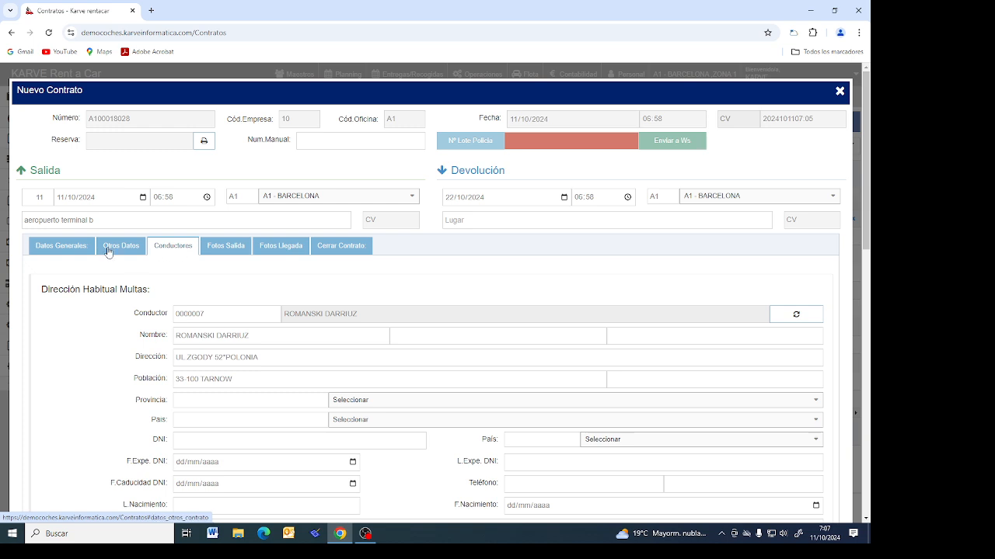
click(65, 249)
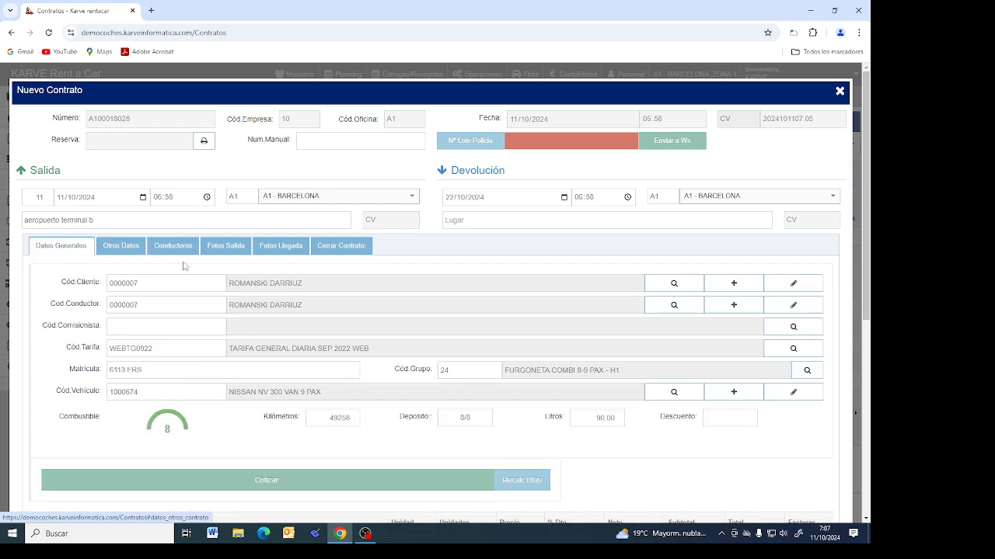
drag(226, 278, 110, 283)
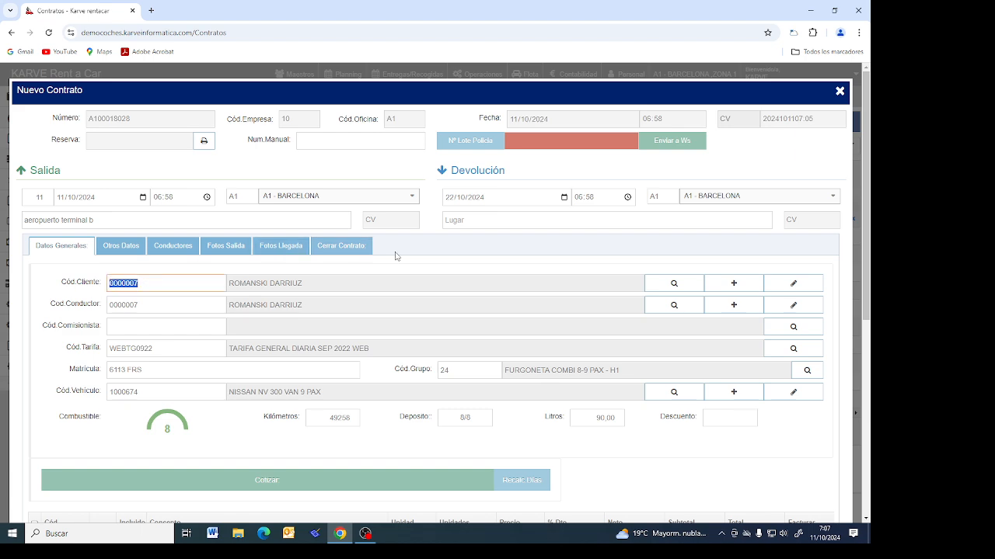
key(BackSpace)
click(673, 283)
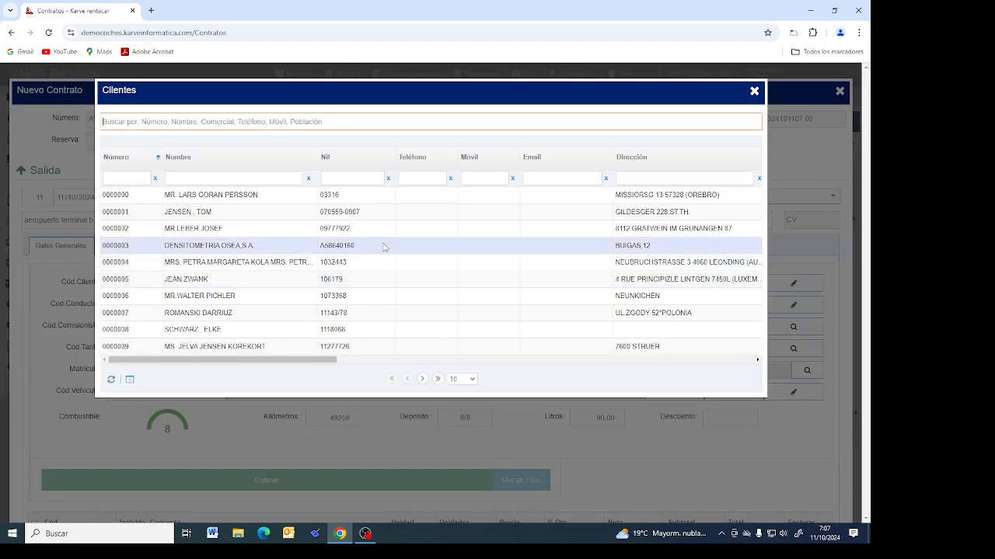
click(202, 179)
text(karve)
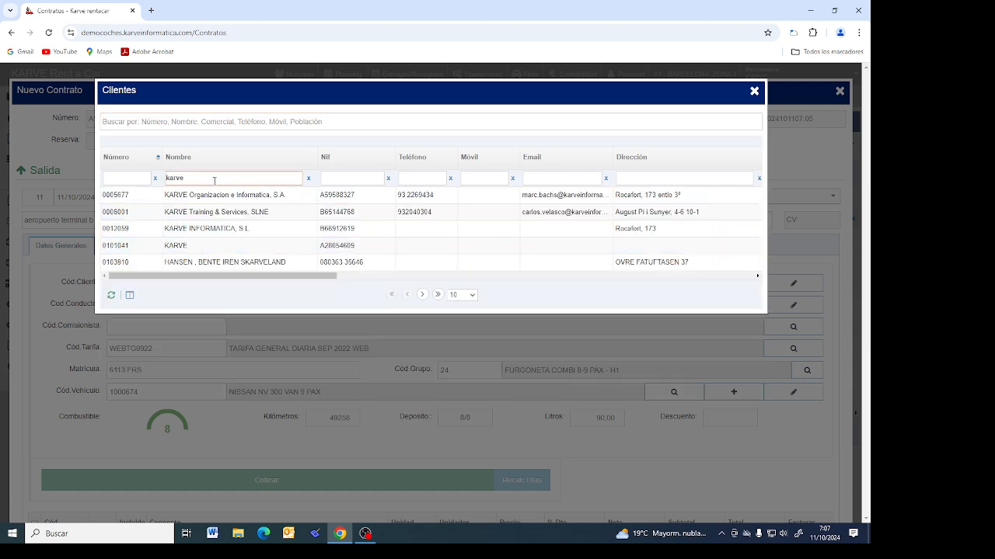
double_click(214, 195)
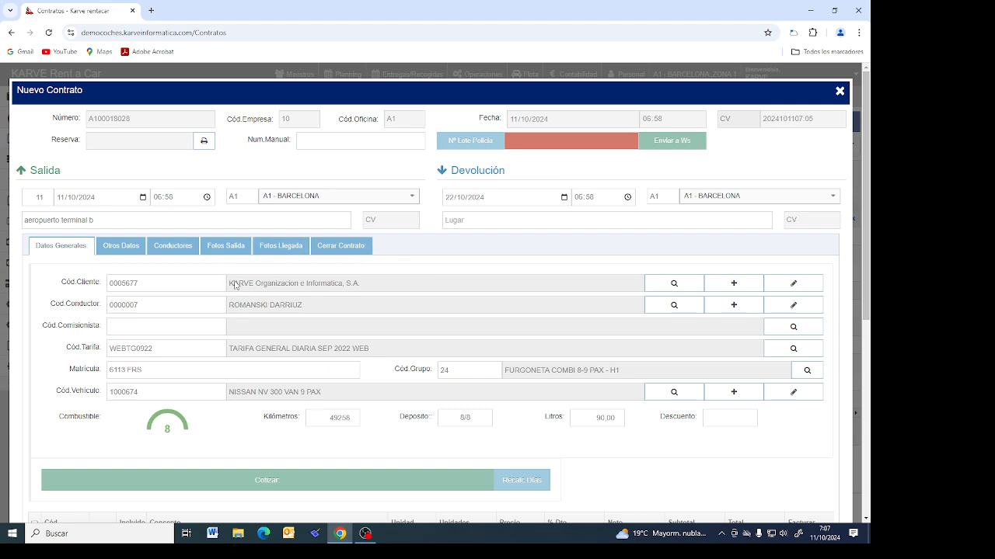
Compare the contract's customer with its assigned driver, and review the driver's usual address, local address and additional driver sections.
drag(376, 286, 221, 284)
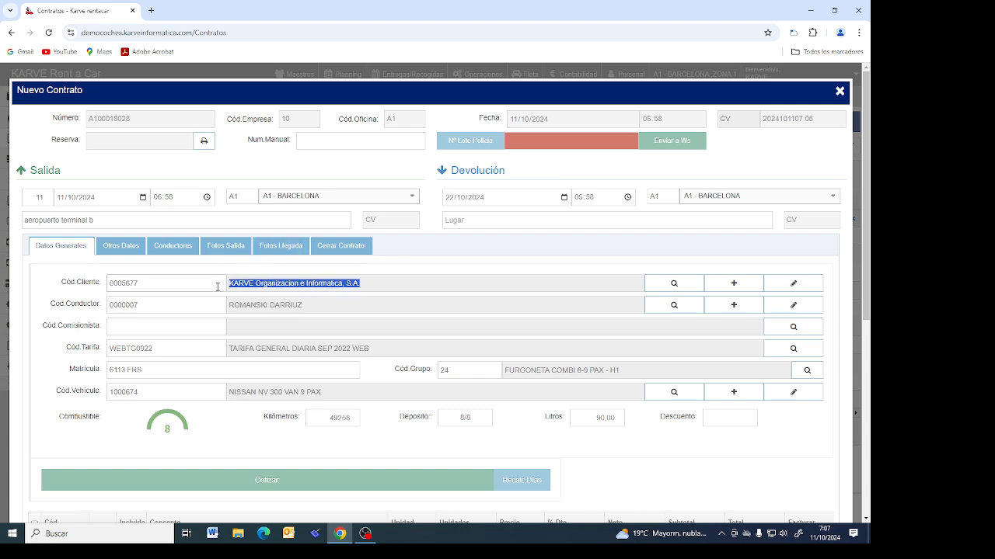
click(318, 307)
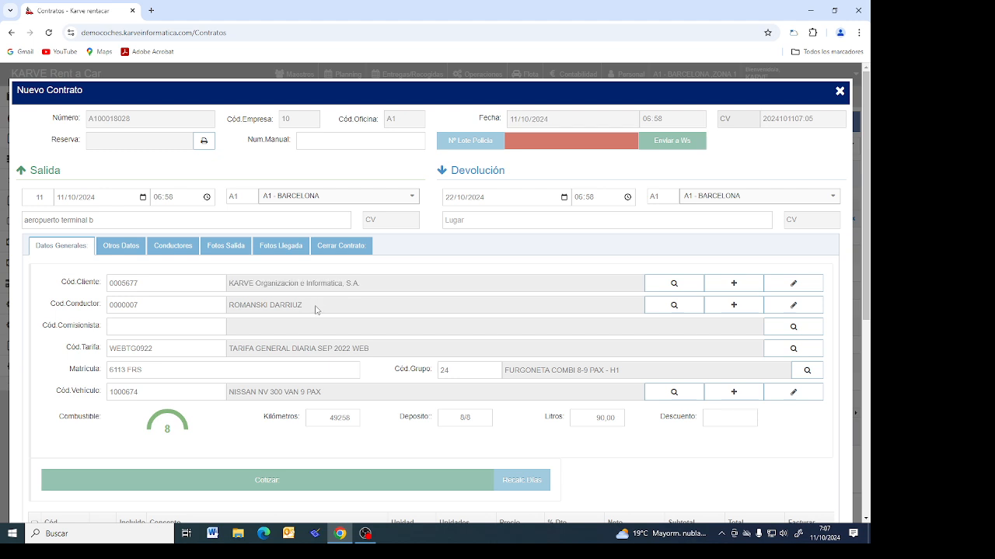
drag(316, 310, 227, 310)
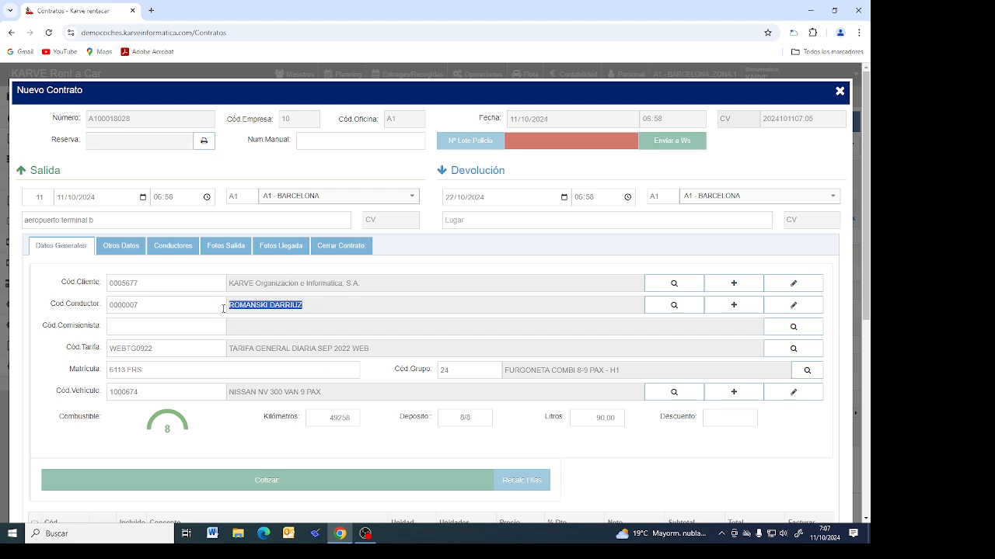
click(172, 246)
scroll(205, 353, down, 1)
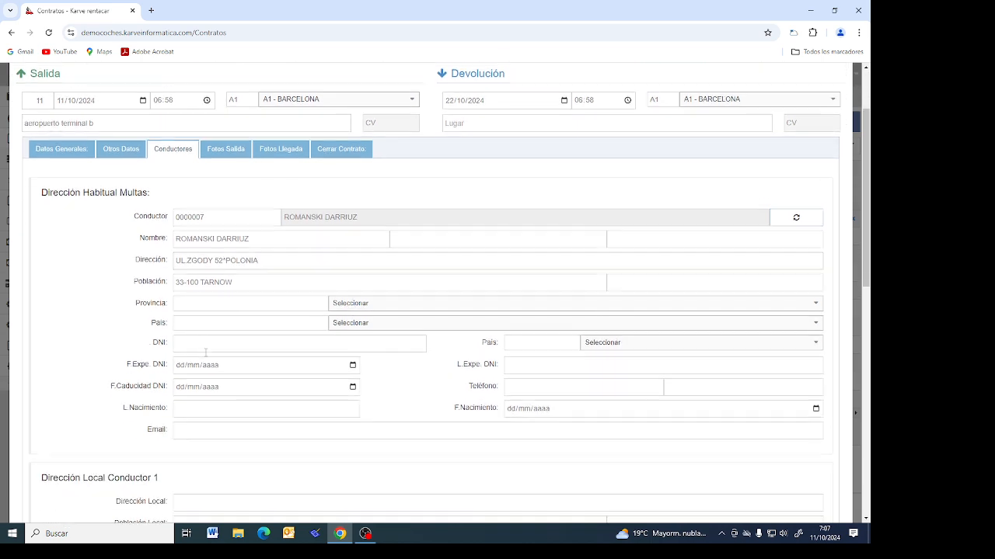
scroll(205, 352, down, 1)
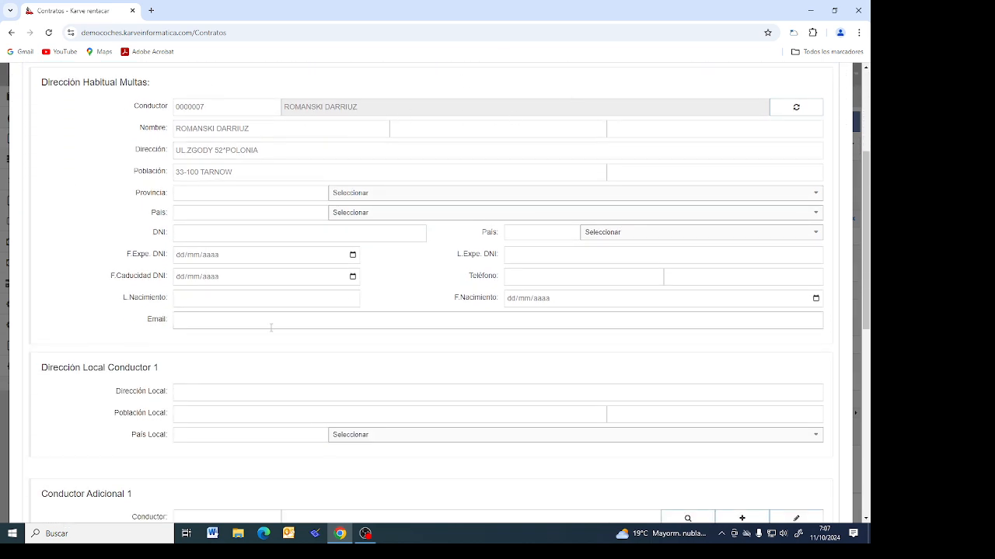
click(225, 395)
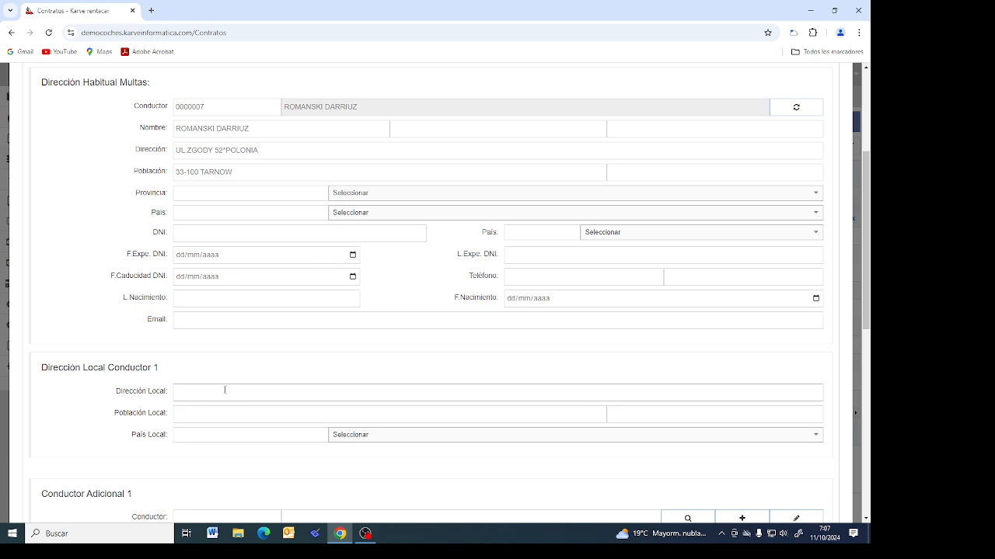
scroll(224, 390, down, 2)
scroll(225, 386, down, 3)
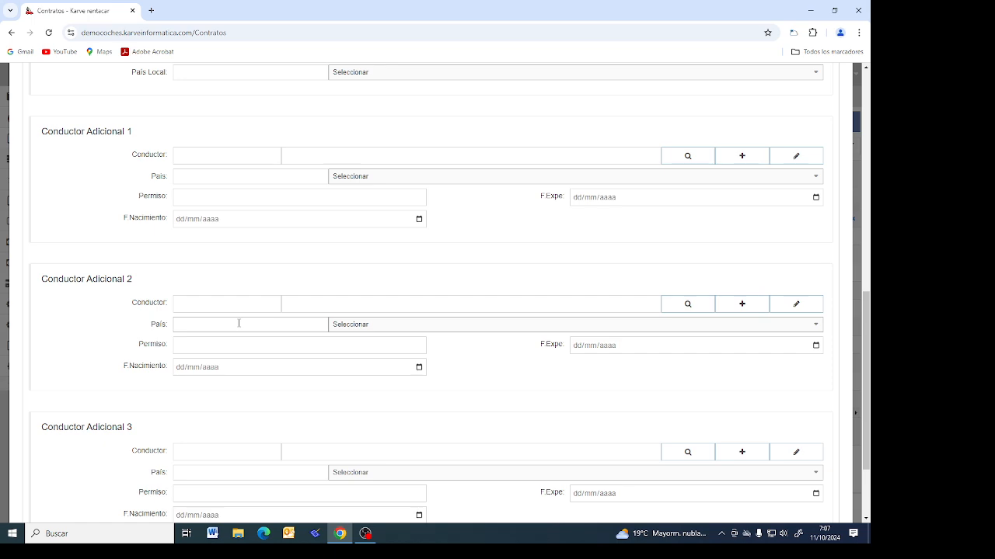
scroll(239, 323, up, 10)
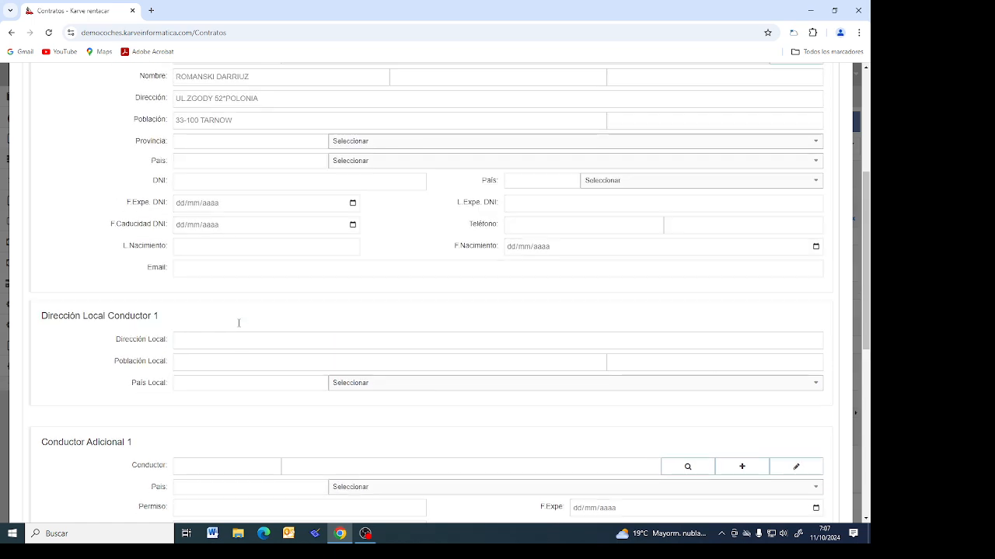
Look at the contract's departure photos and arrival photos, and open its closing data.
click(231, 255)
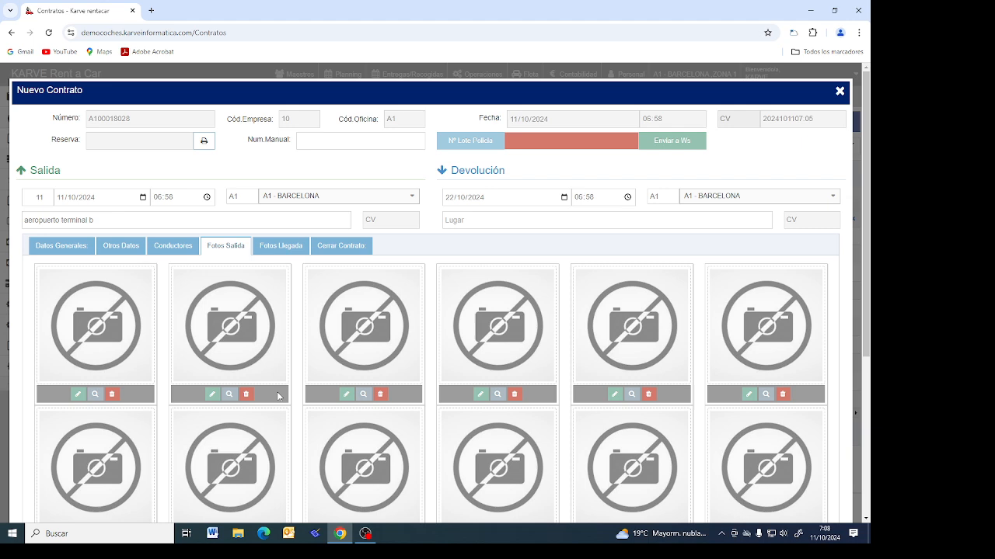
click(277, 249)
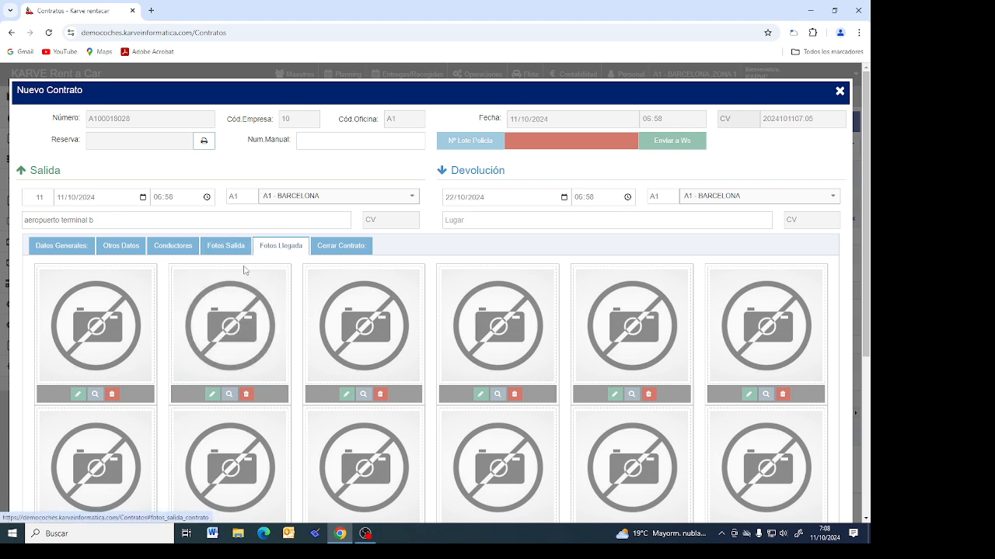
click(318, 254)
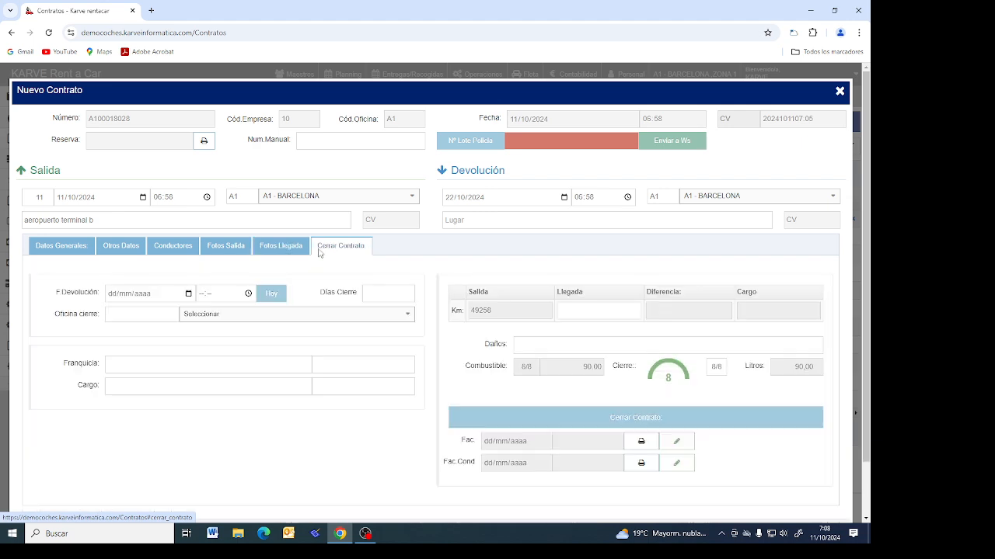